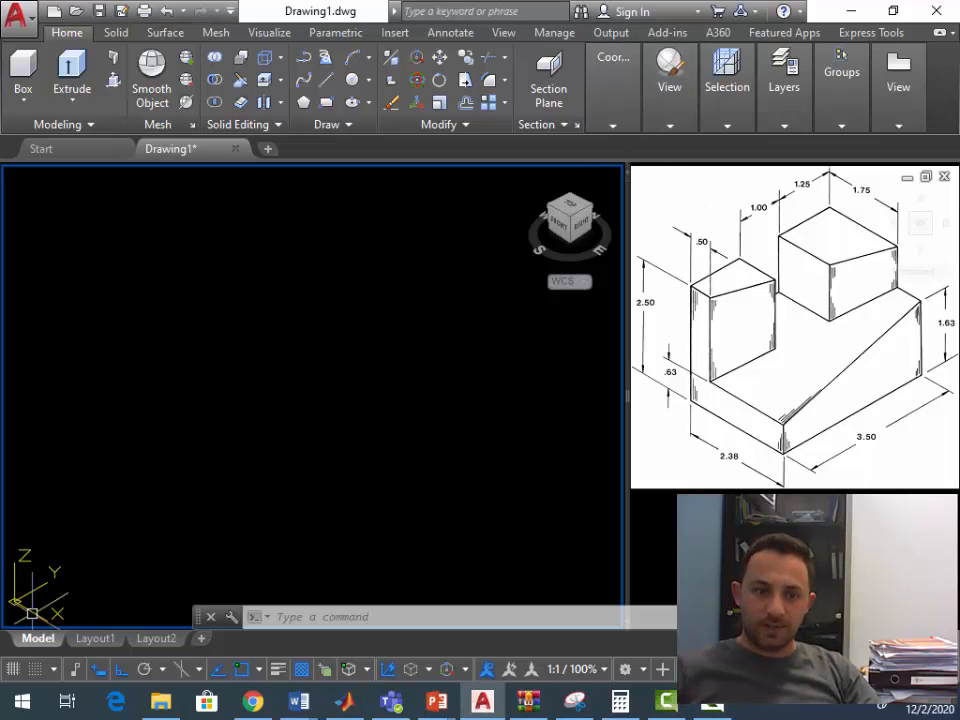
# Step: Switch the coordinate system to the predefined Right orientation
pyautogui.click(615, 118)
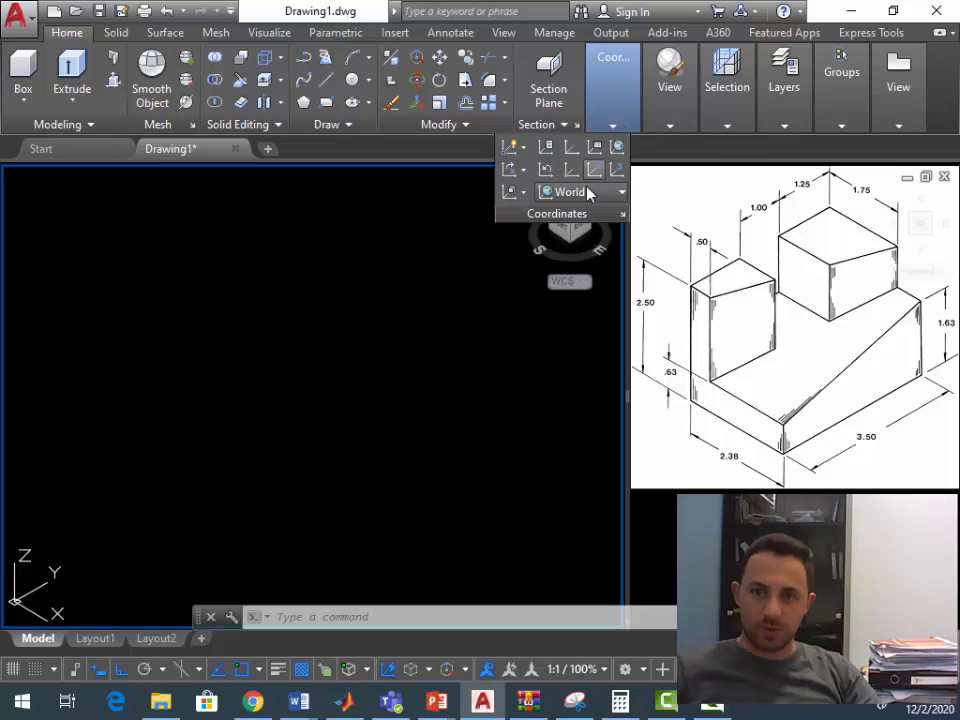
pyautogui.click(580, 191)
pyautogui.click(570, 300)
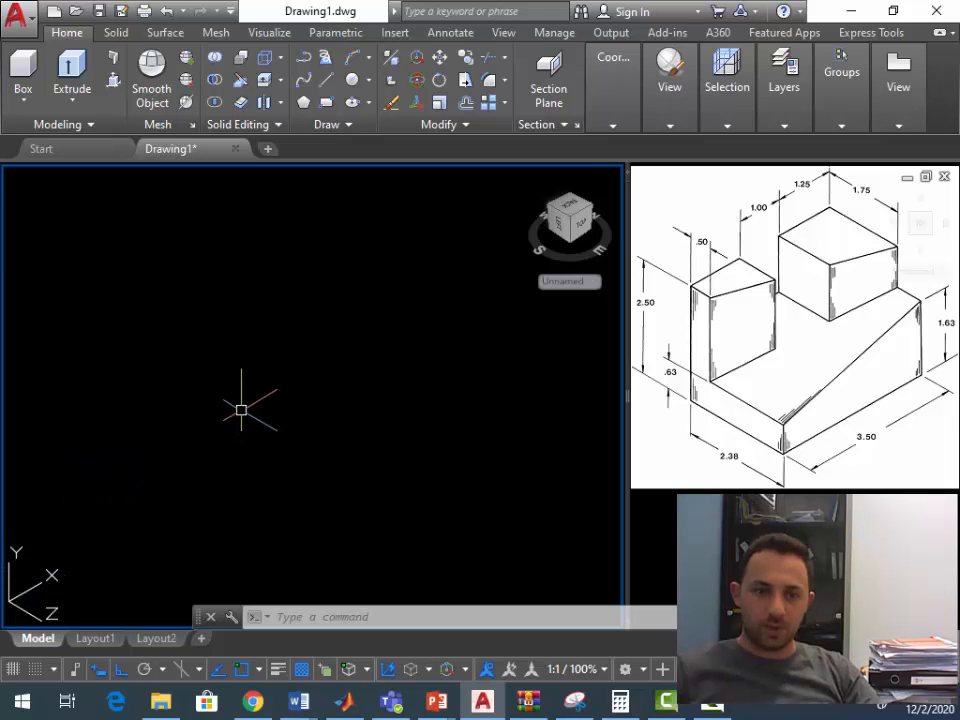
pyautogui.write('l')
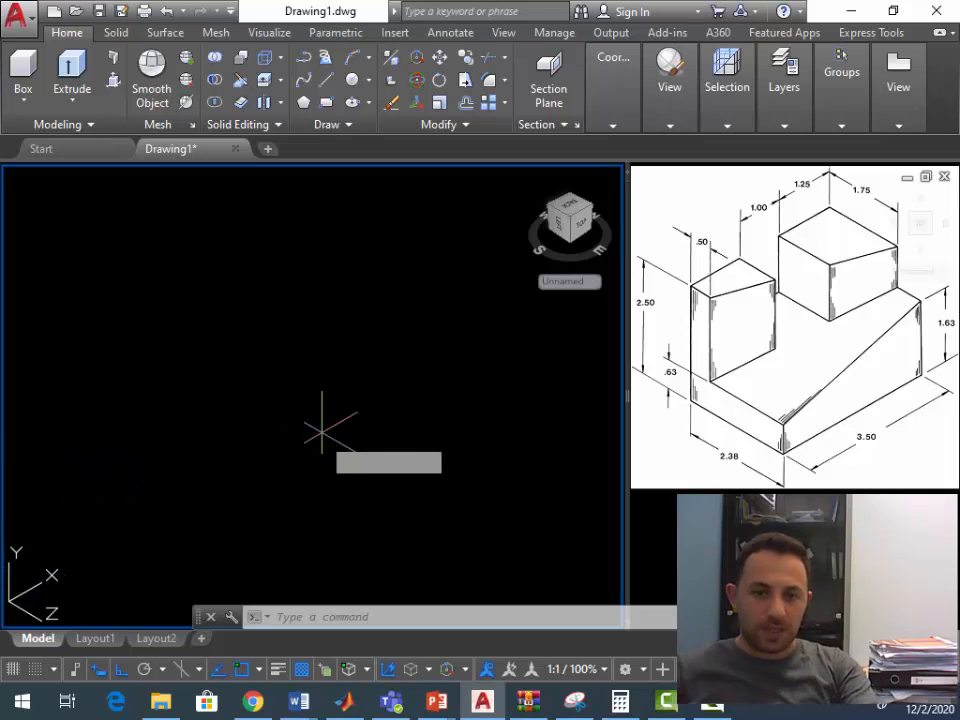
pyautogui.press('Return')
pyautogui.click(221, 521)
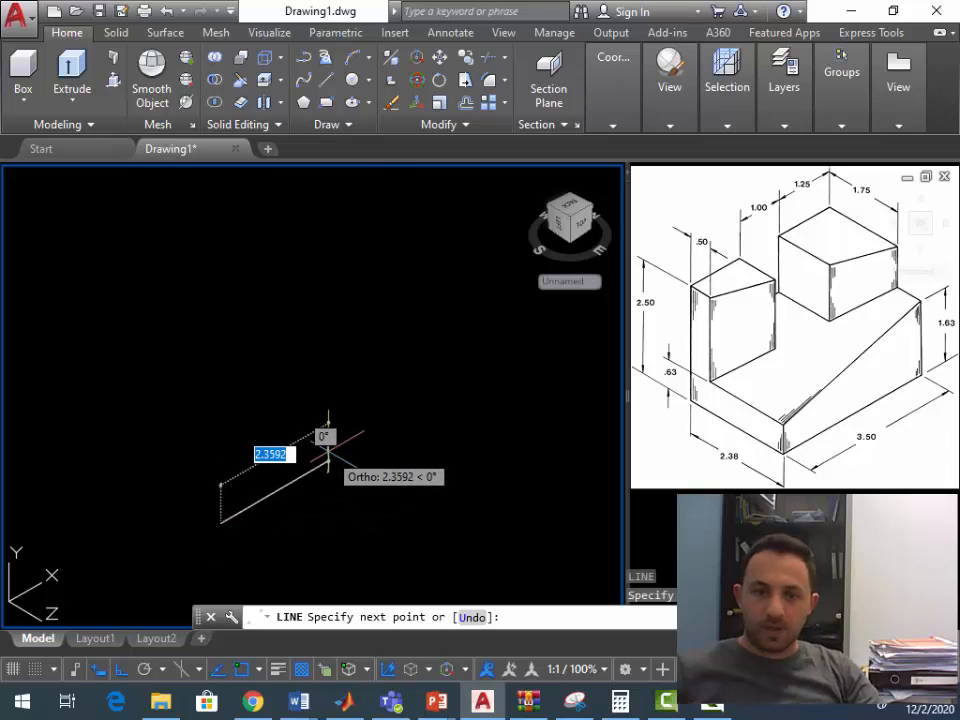
pyautogui.press('Escape')
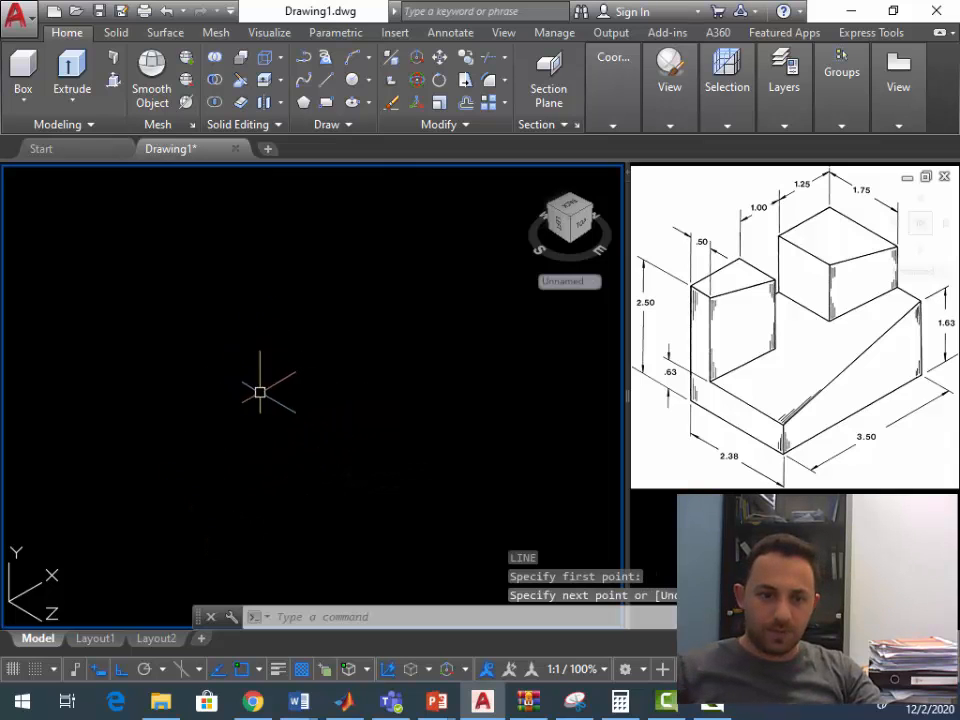
# Step: Draw the closed wedge side profile with lines 0.63 down, 3.5 along X and 1.63 up, closing back at the start point
pyautogui.press('Return')
pyautogui.click(199, 440)
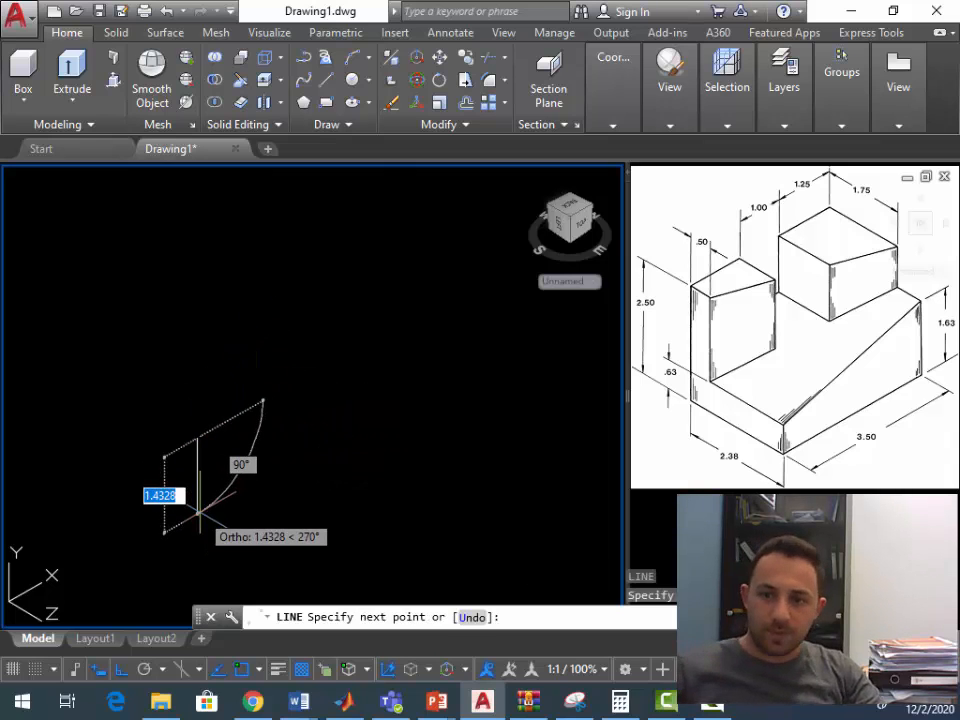
pyautogui.write('0.63')
pyautogui.press('Return')
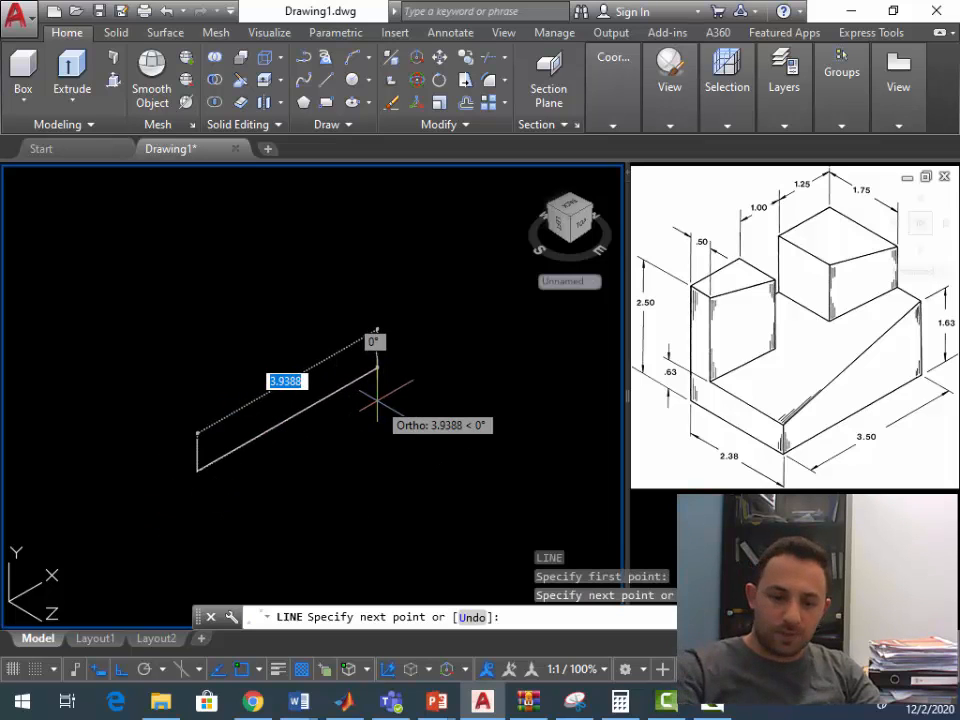
pyautogui.write('3.5')
pyautogui.press('Return')
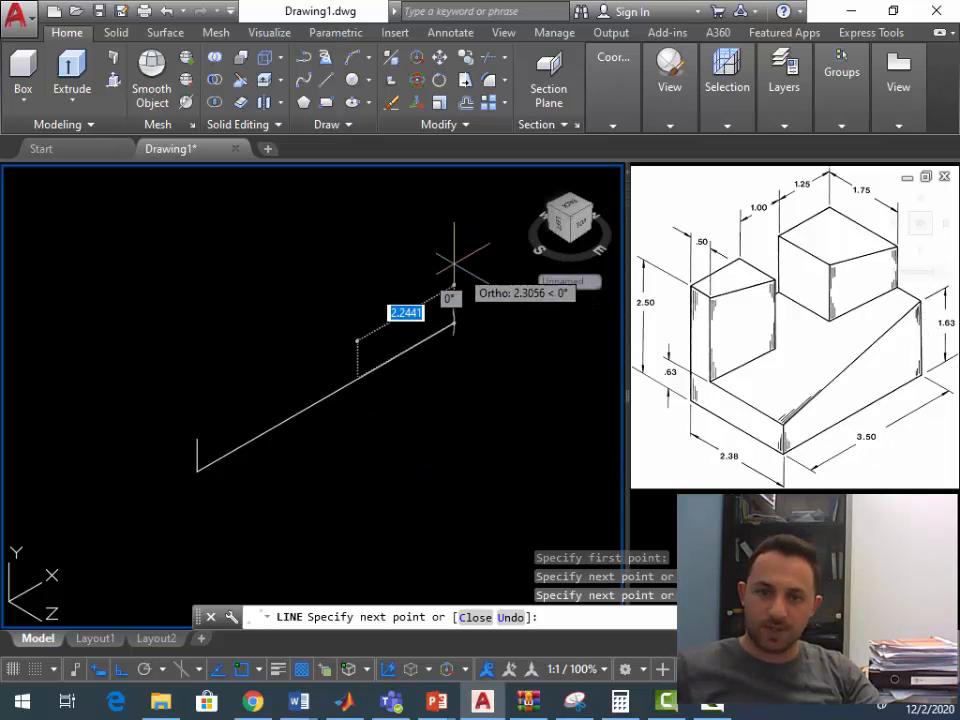
pyautogui.write('1.63')
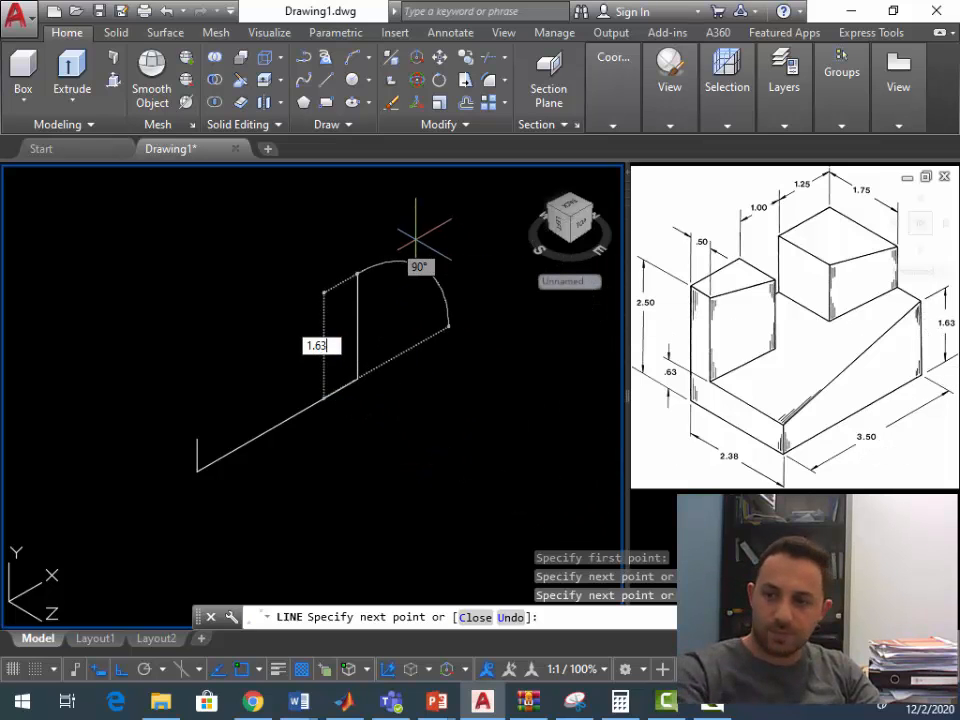
pyautogui.press('Return')
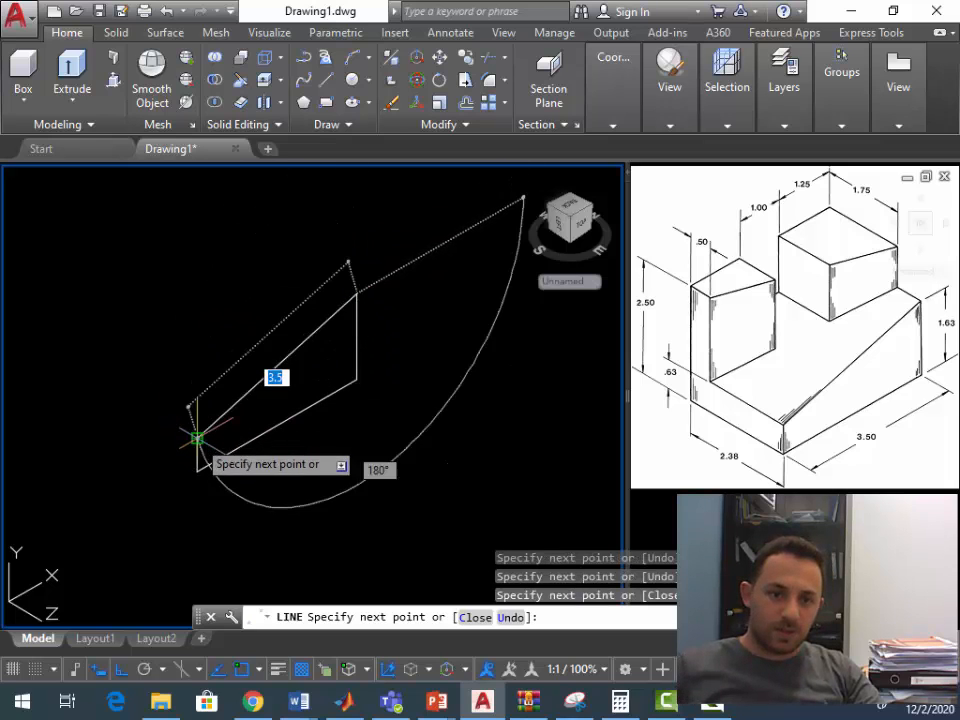
pyautogui.rightClick(143, 424)
pyautogui.click(176, 436)
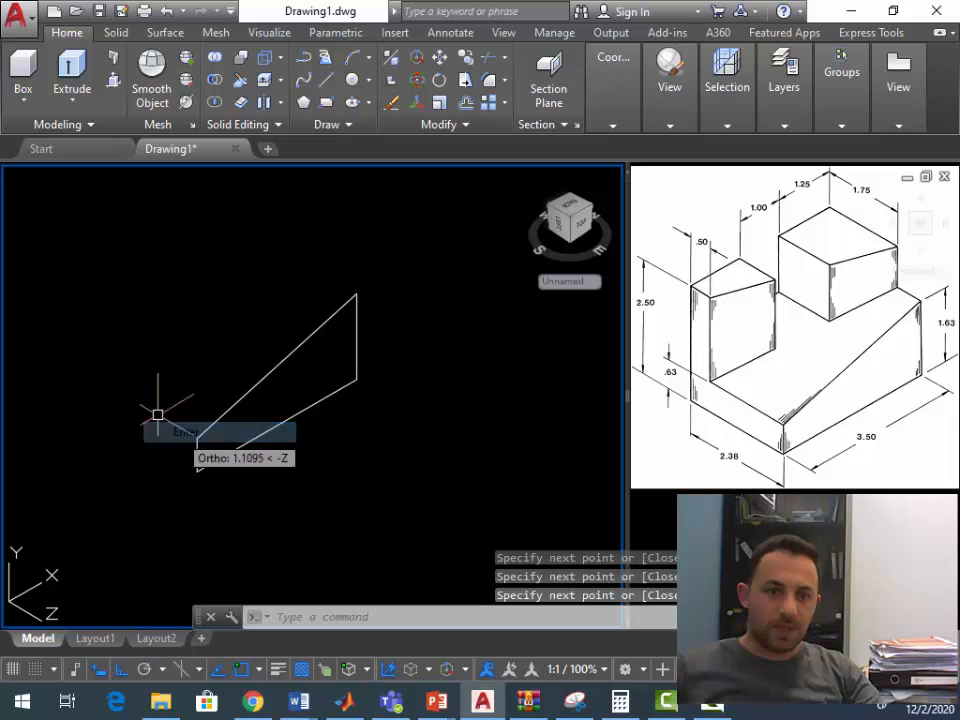
# Step: Presspull the closed wedge profile to a depth of 2.38 to form the base solid
pyautogui.click(117, 83)
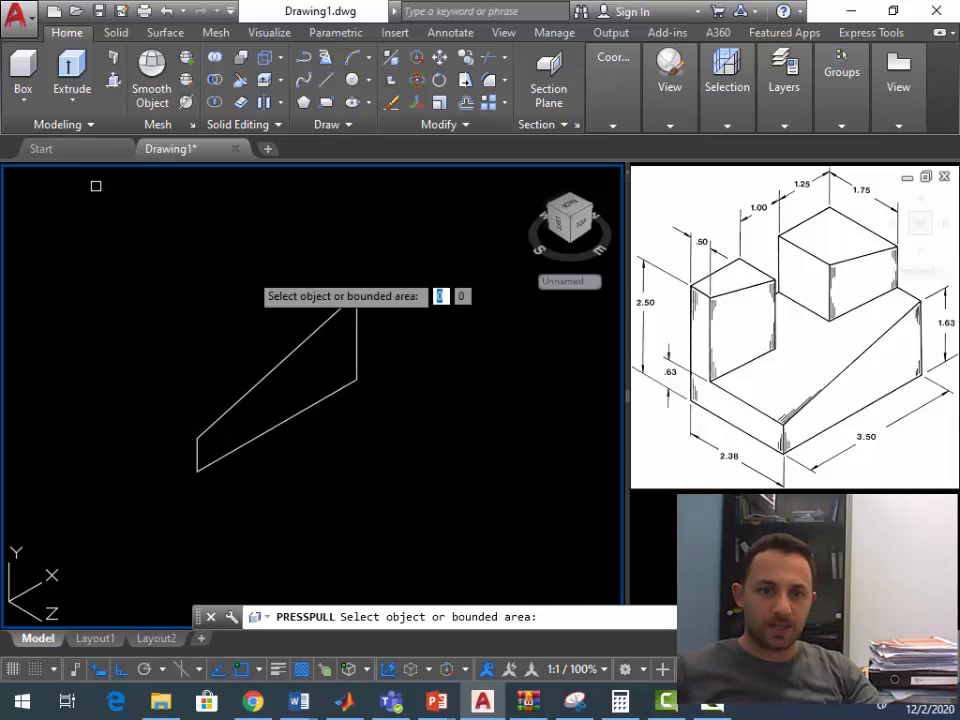
pyautogui.click(302, 371)
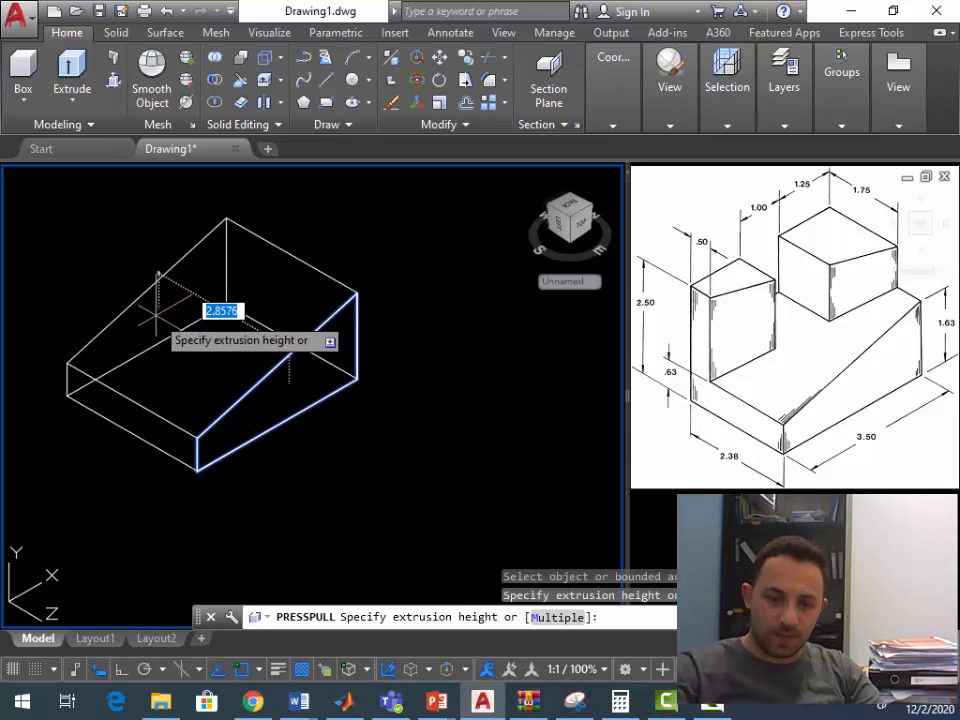
pyautogui.press('Return')
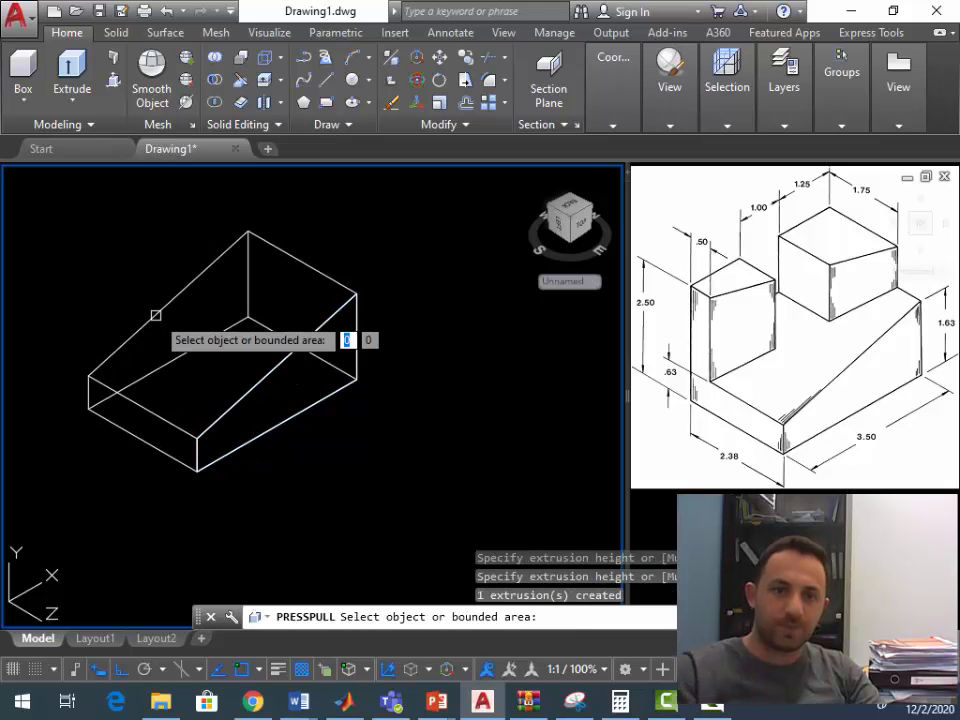
pyautogui.keyDown('shift'); pyautogui.moveTo(155, 315); pyautogui.dragTo(476, 336, button='middle'); pyautogui.keyUp('shift')
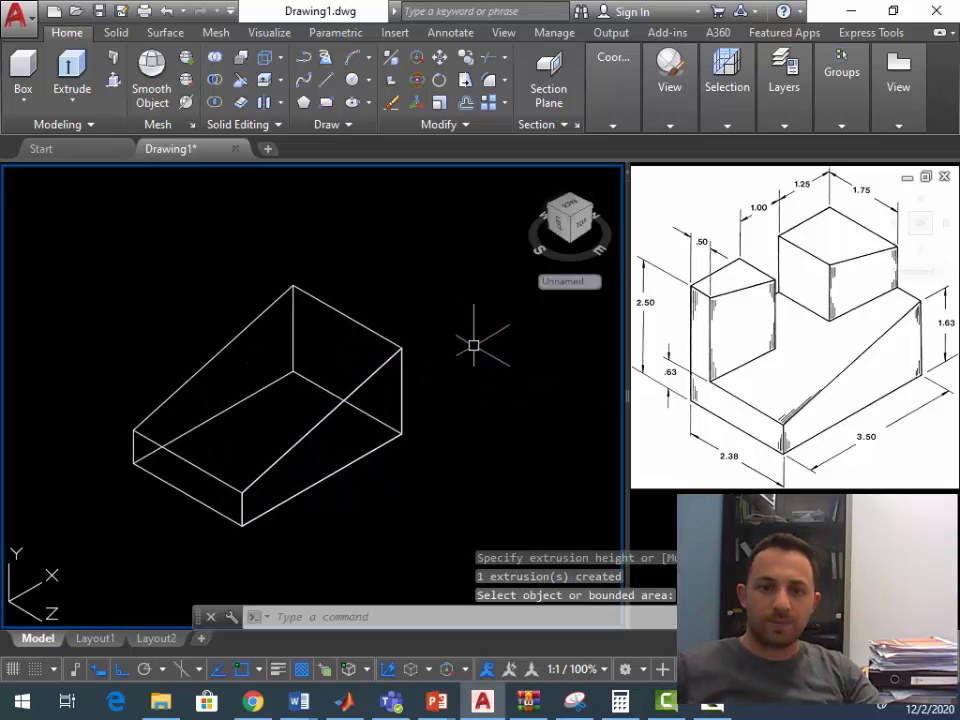
pyautogui.click(486, 380)
pyautogui.click(468, 410)
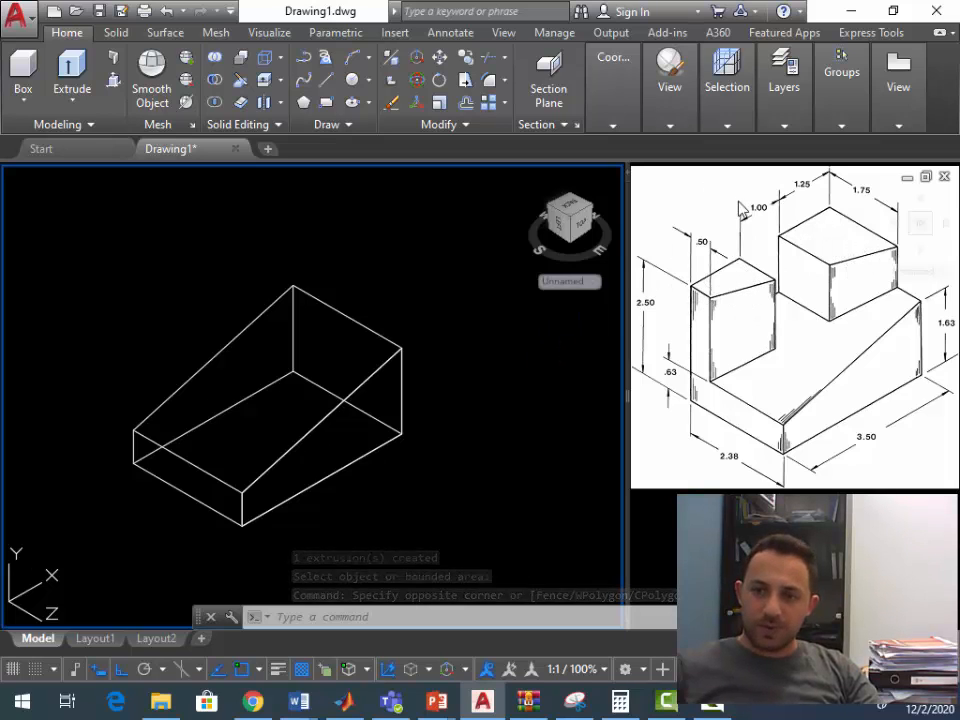
# Step: Switch the coordinate system to the predefined Top orientation
pyautogui.click(607, 127)
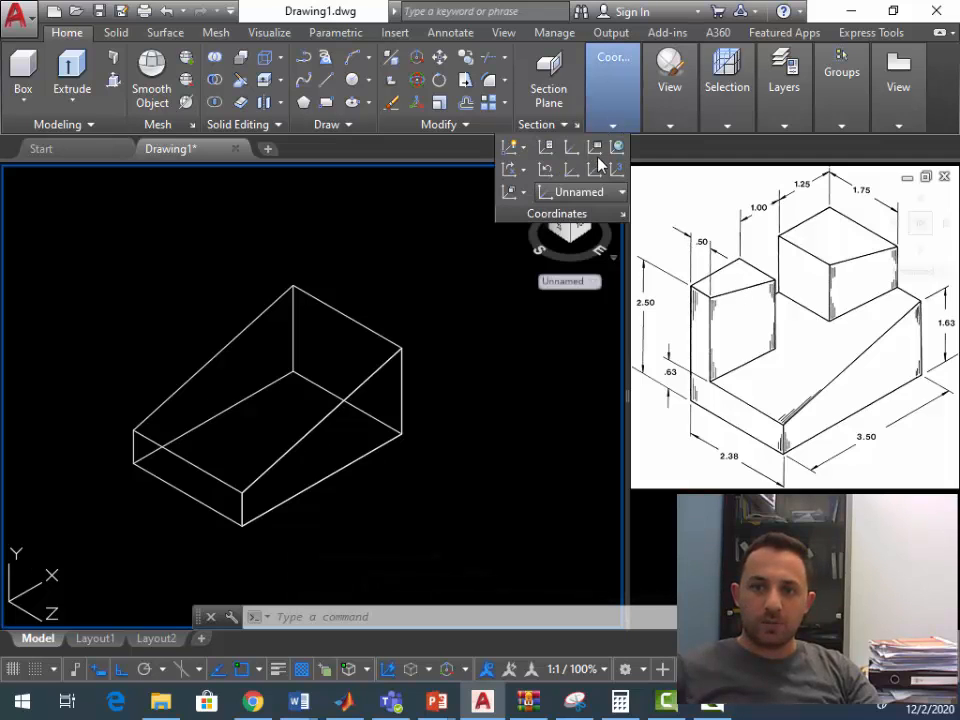
pyautogui.click(598, 194)
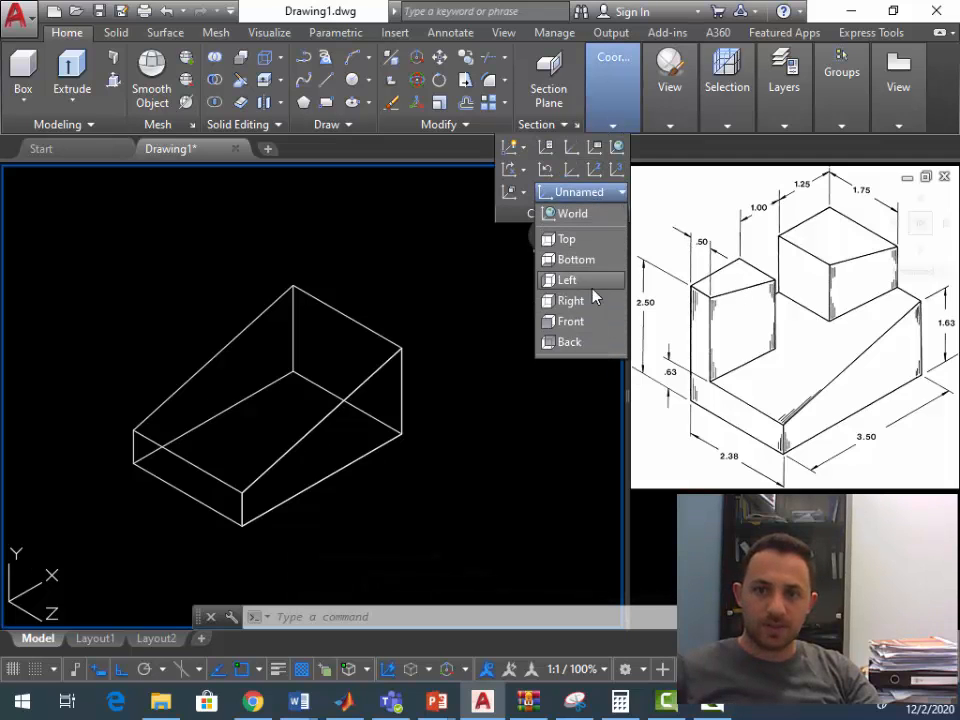
pyautogui.click(566, 239)
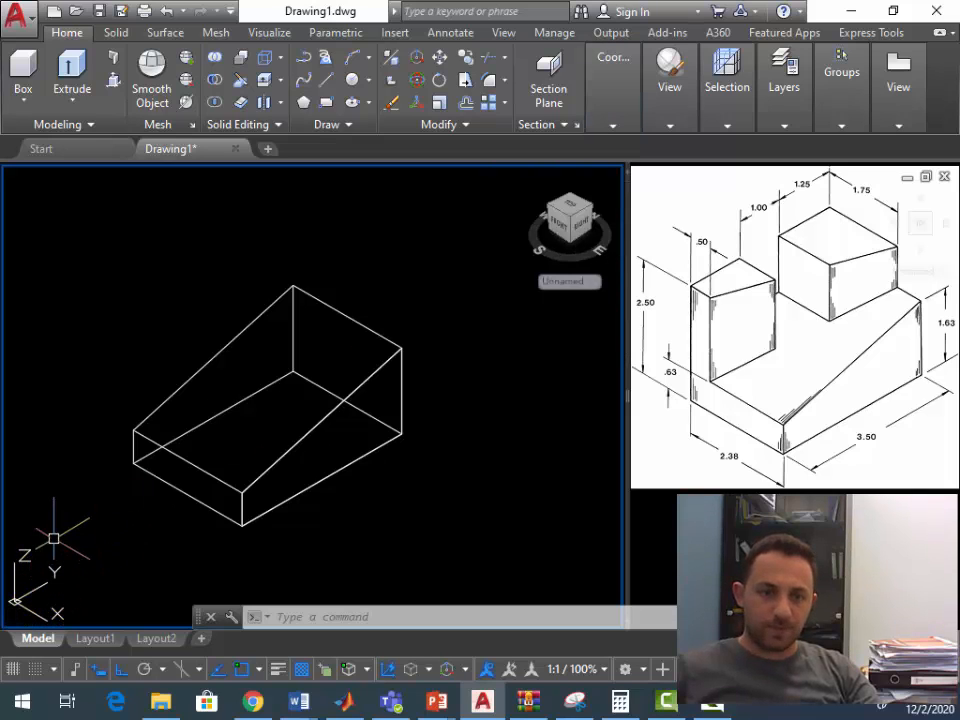
# Step: Draw connected lines from the bottom back corner at the wedge's low end: 2.5 up, 3.5 along Y and 1.75 along X
pyautogui.write('l')
pyautogui.press('Return')
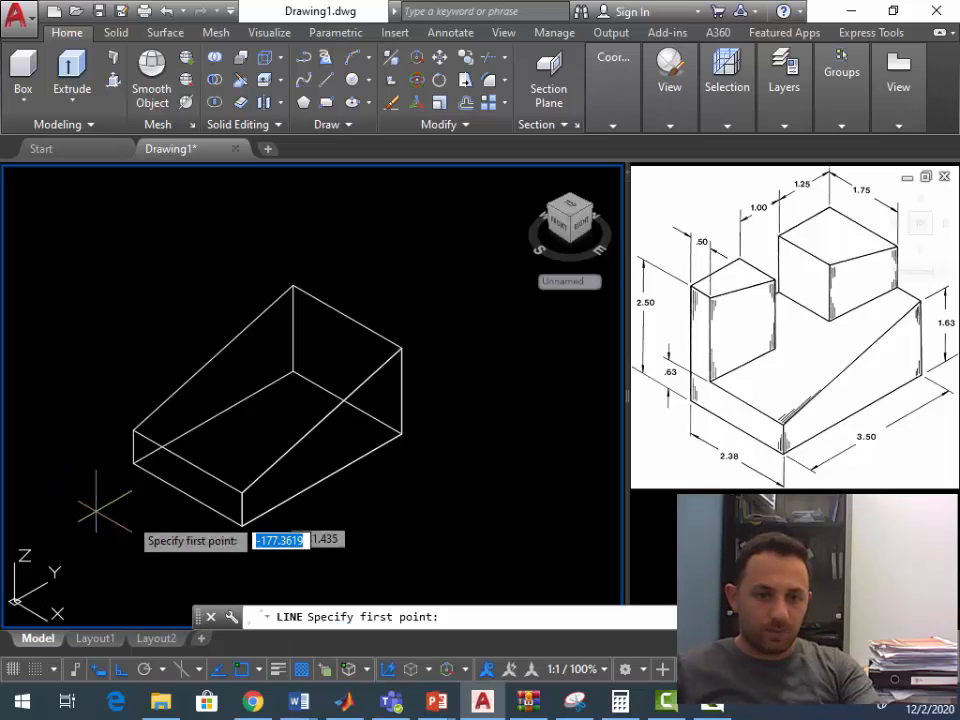
pyautogui.click(133, 463)
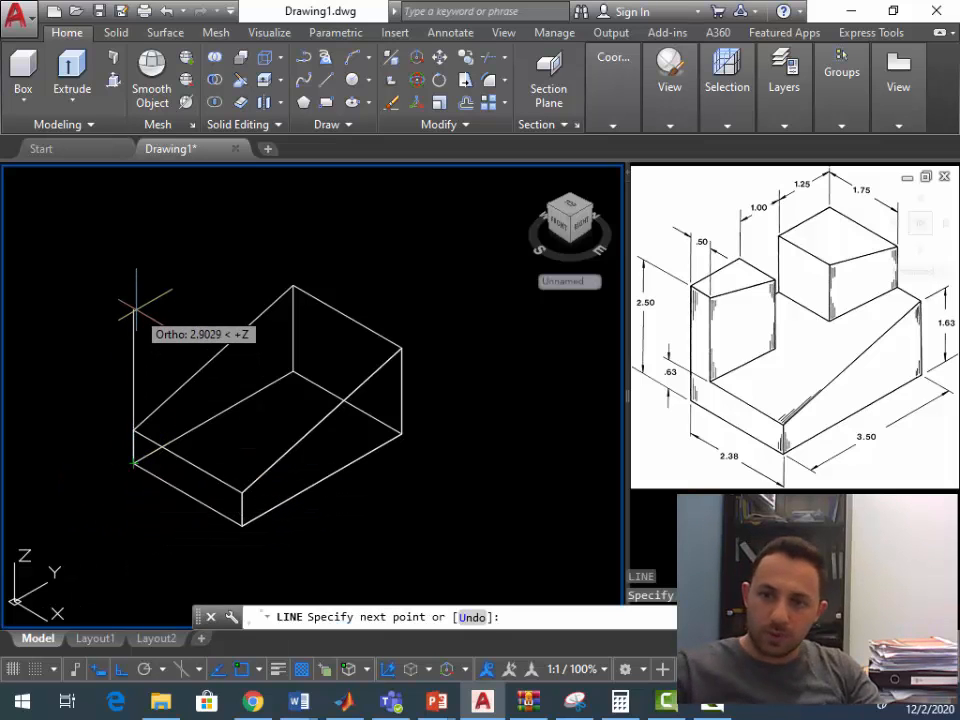
pyautogui.write('2.5')
pyautogui.press('Return')
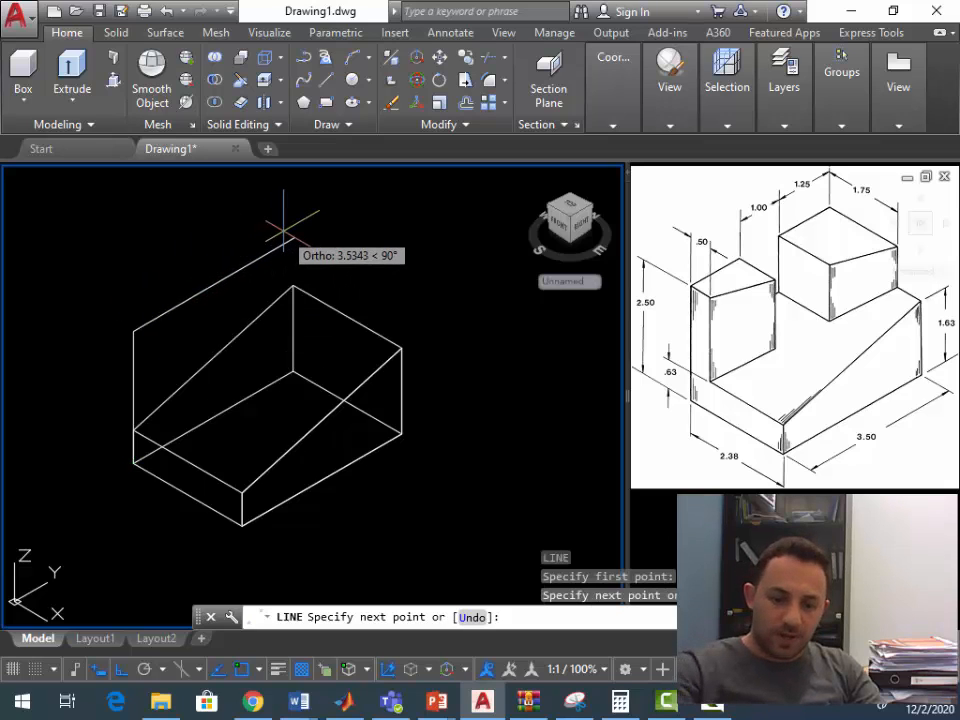
pyautogui.write('3.5')
pyautogui.press('Return')
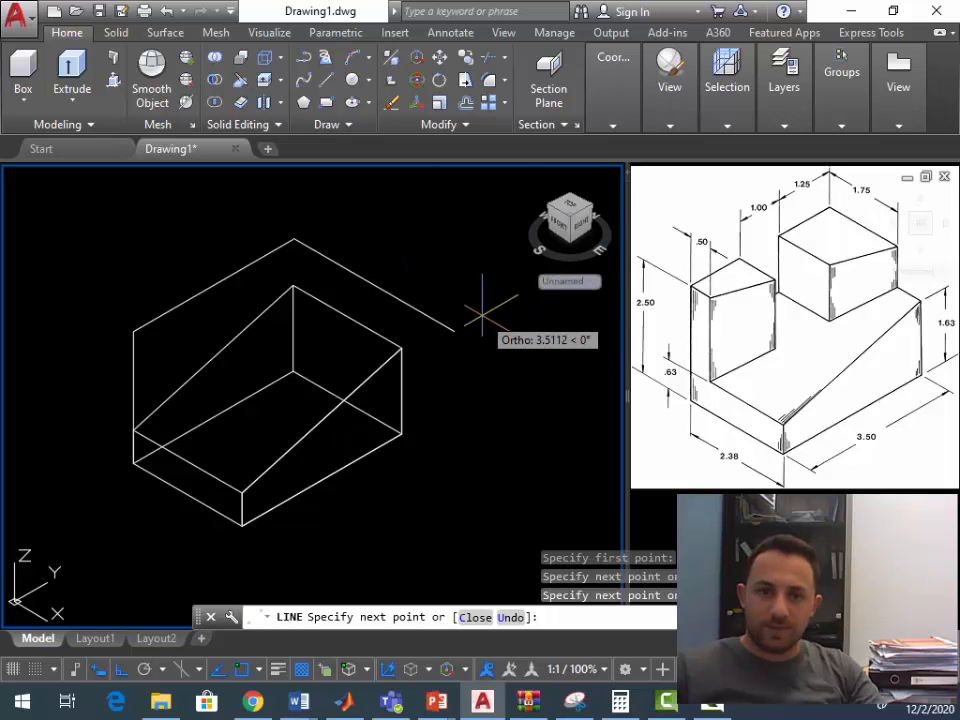
pyautogui.write('1.75')
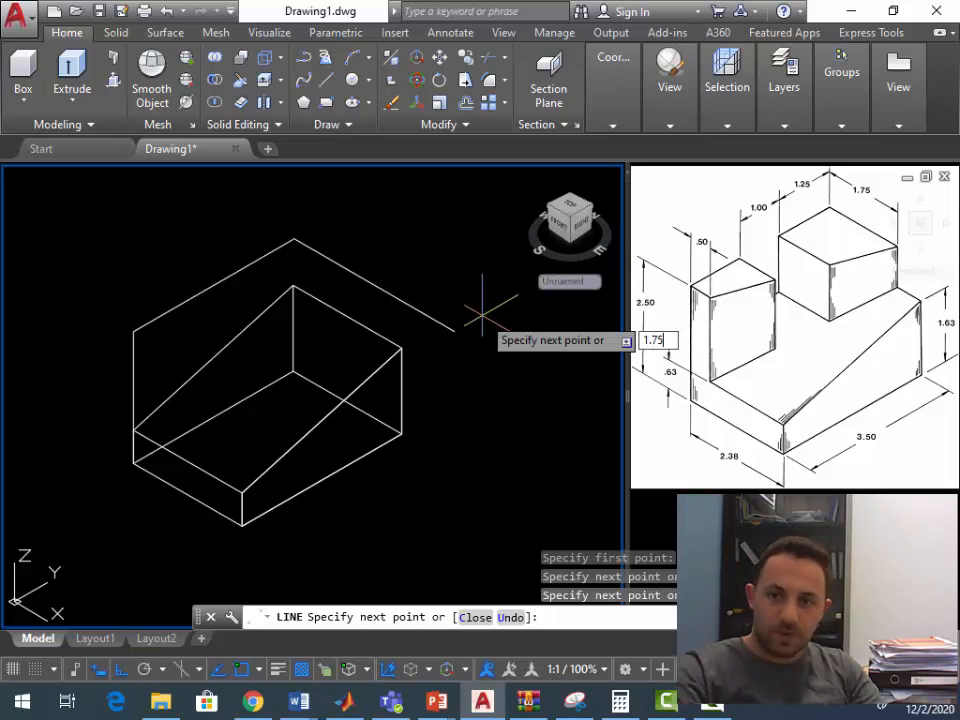
pyautogui.press('Return')
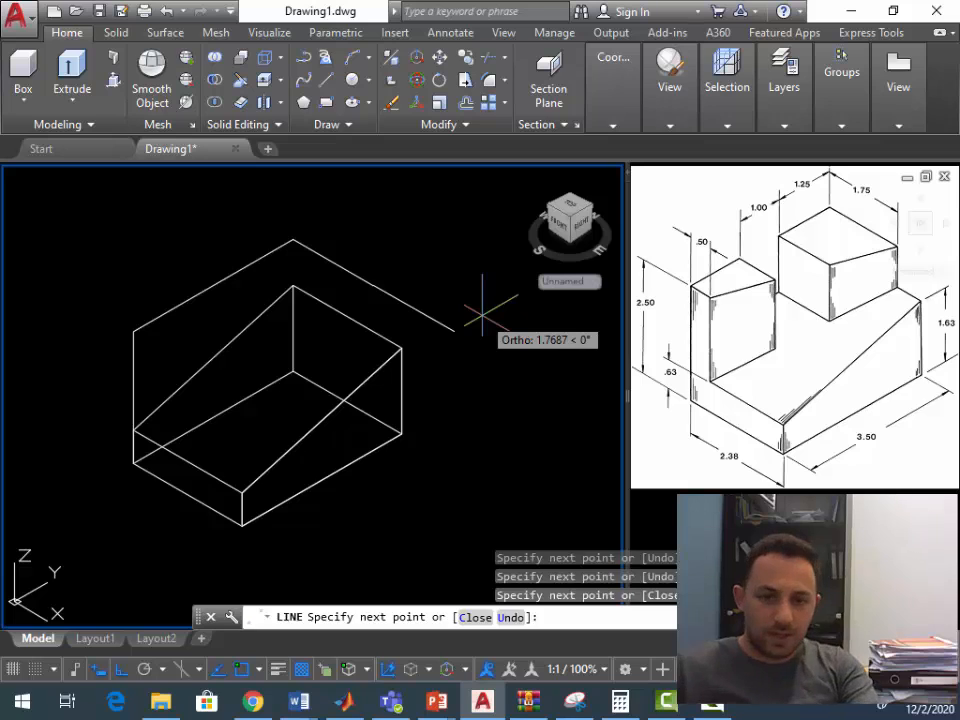
pyautogui.press('Return')
# Step: Draw a 0.5 line along X from the top of the 2.5 vertical line, and connect it to the free end of the 1.75 line
pyautogui.press('Return')
pyautogui.click(134, 330)
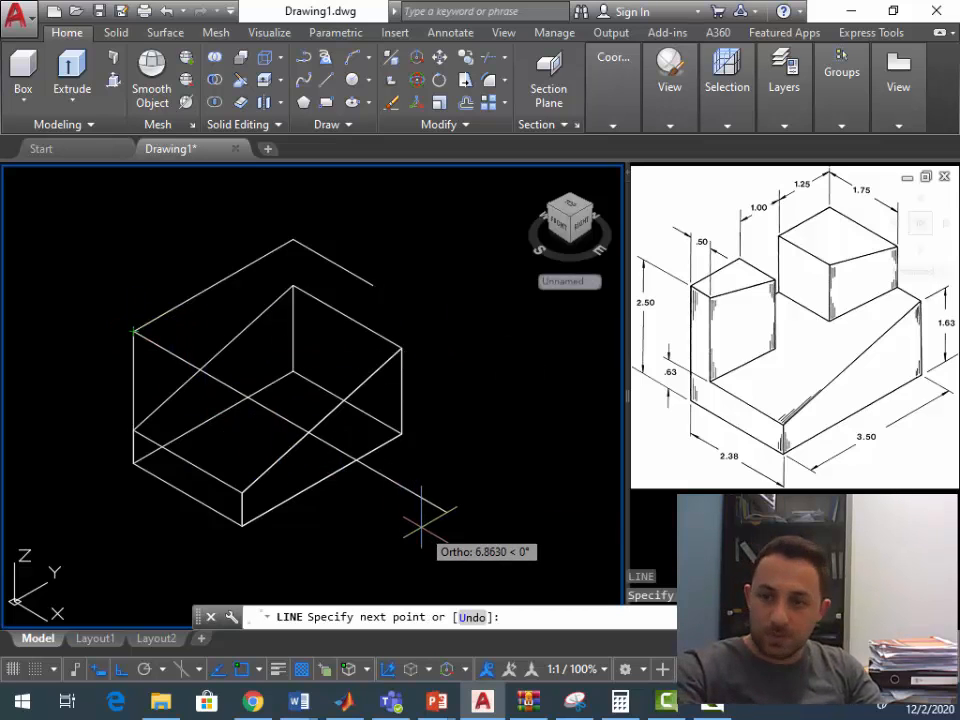
pyautogui.write('0.5')
pyautogui.press('Return')
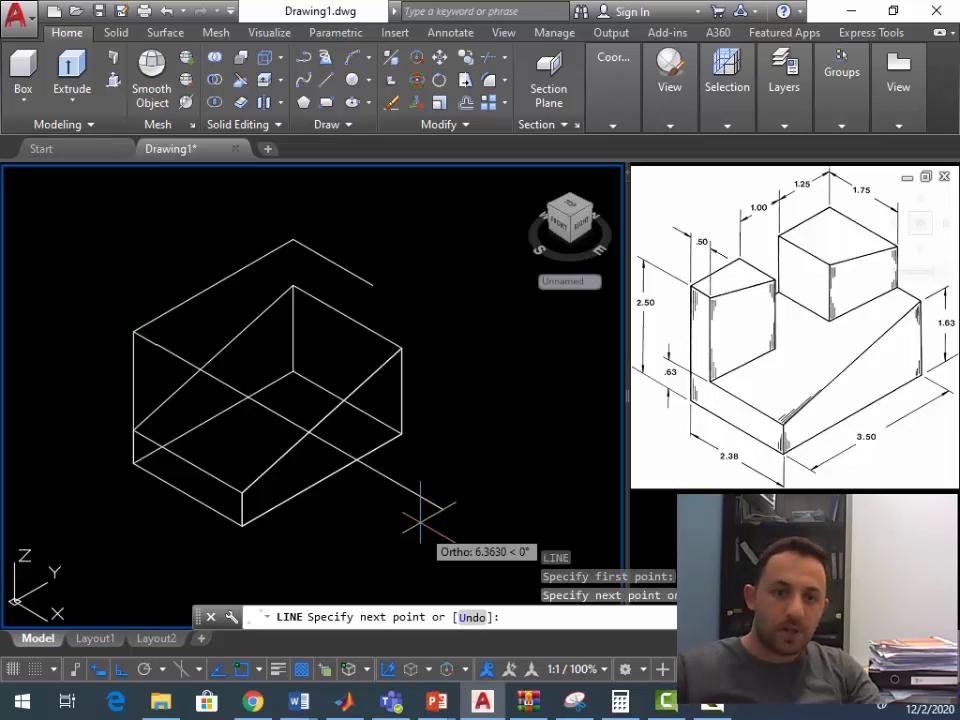
pyautogui.click(372, 285)
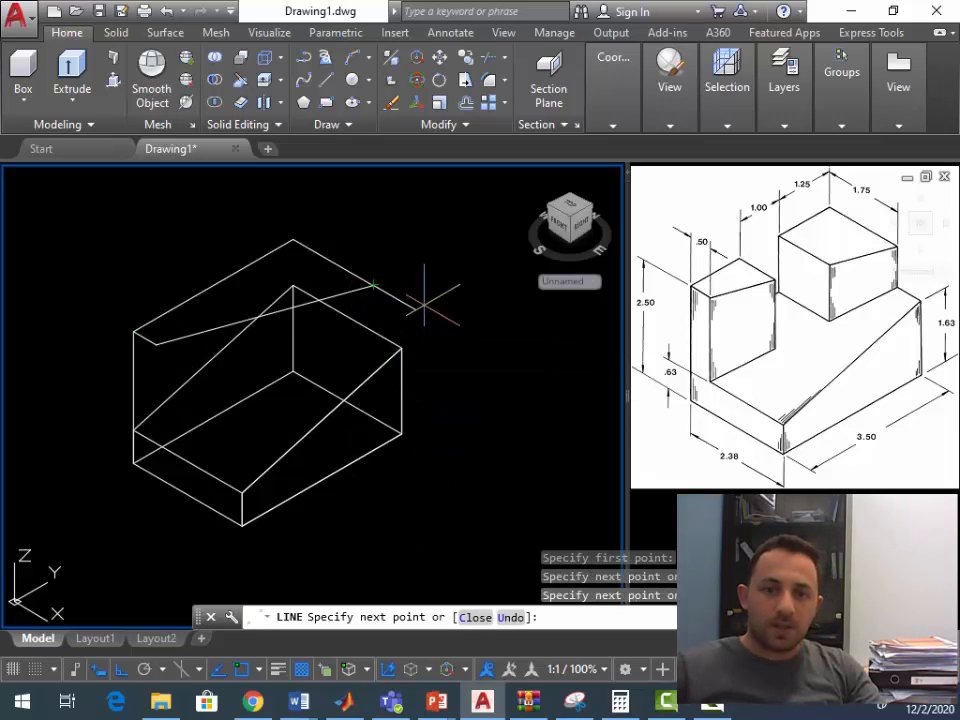
pyautogui.press('Escape')
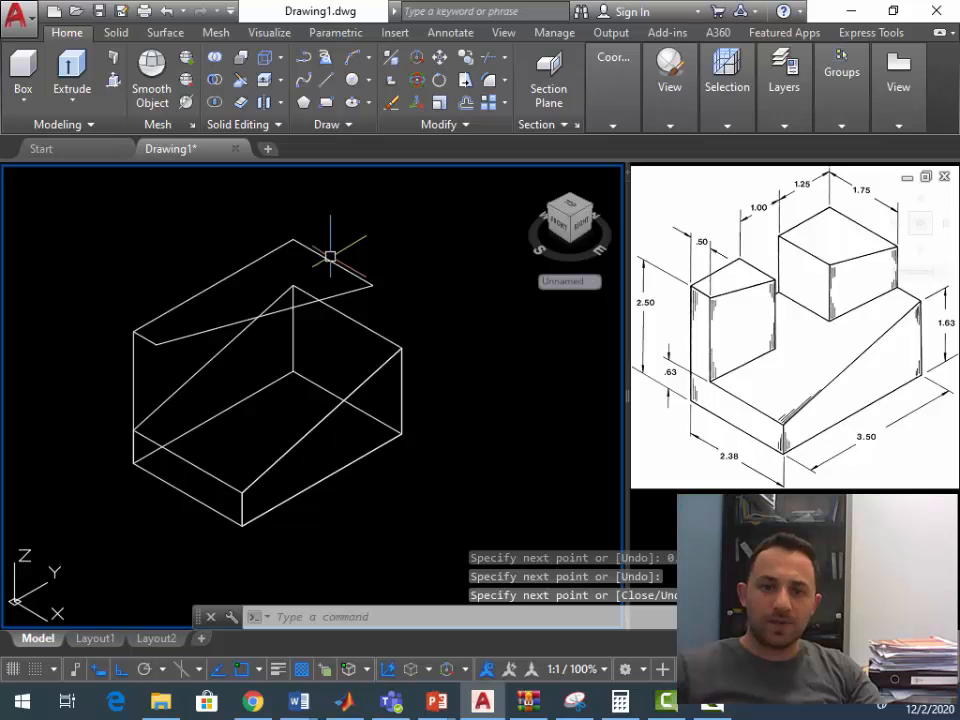
# Step: Offset the 1.75 line by 1.25 toward the low end of the wedge
pyautogui.click(333, 261)
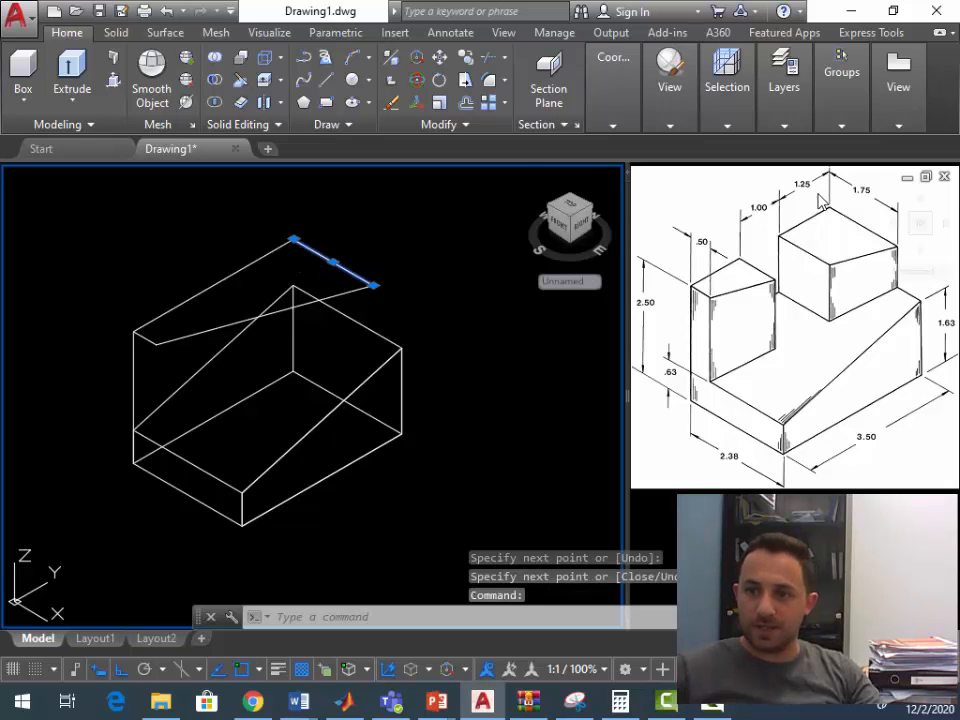
pyautogui.press('Escape')
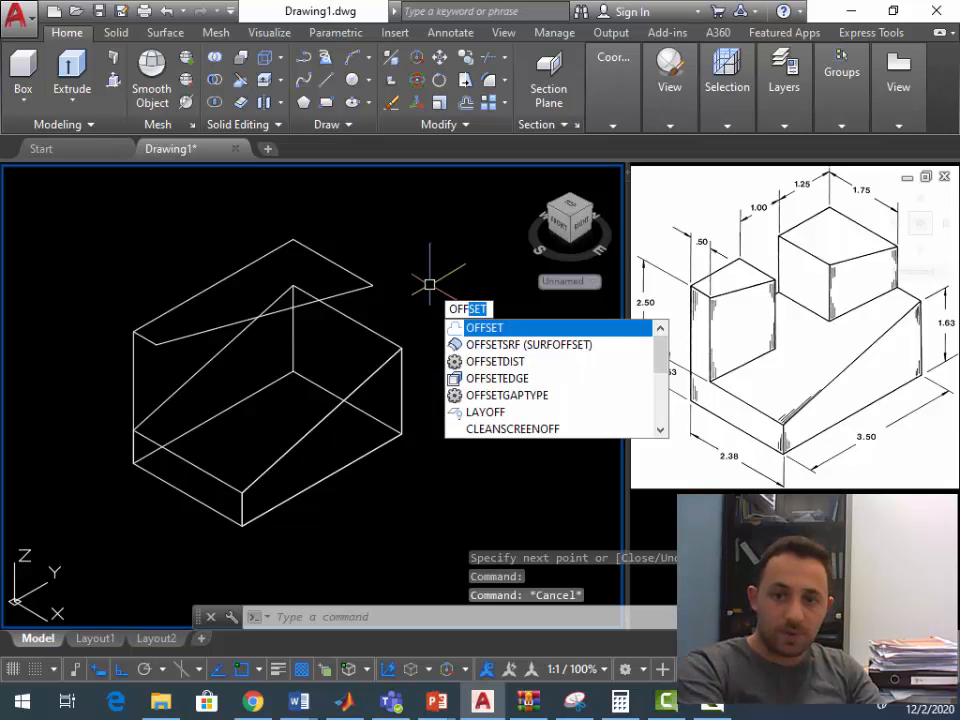
pyautogui.press('Return')
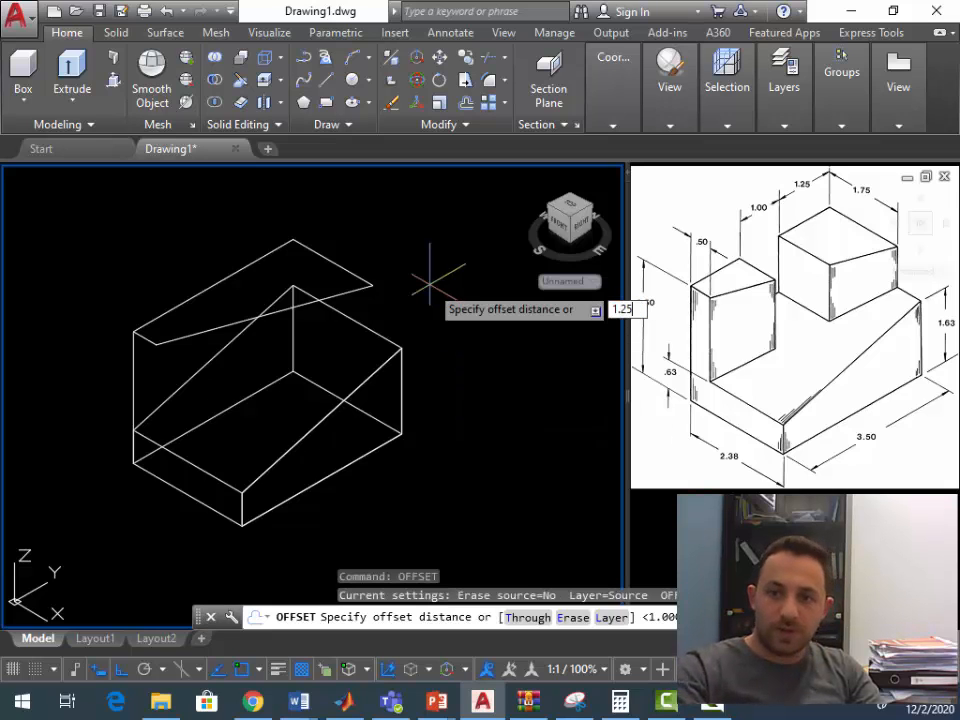
pyautogui.press('Return')
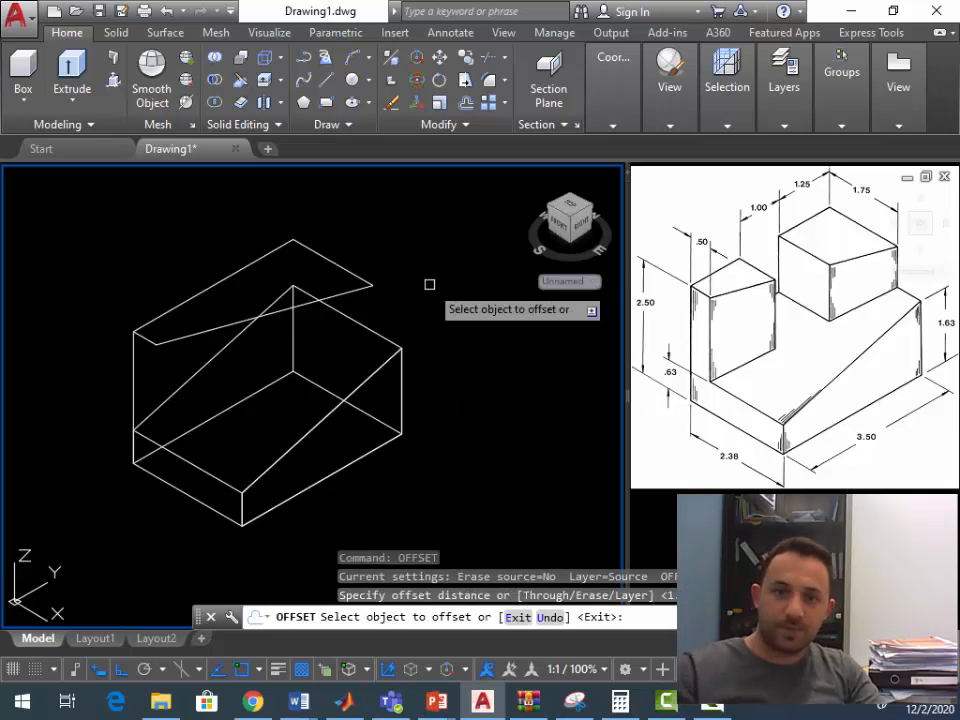
pyautogui.click(353, 272)
pyautogui.click(240, 330)
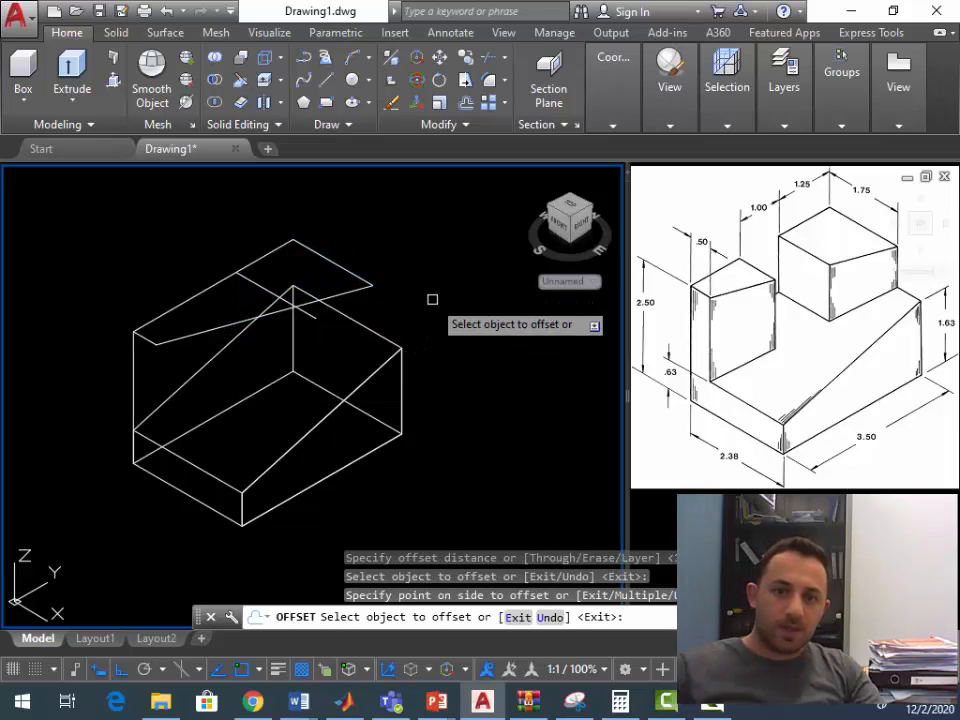
pyautogui.press('Return')
# Step: Offset the previously offset 1.75 line by 1 toward the wedge's low end
pyautogui.press('Return')
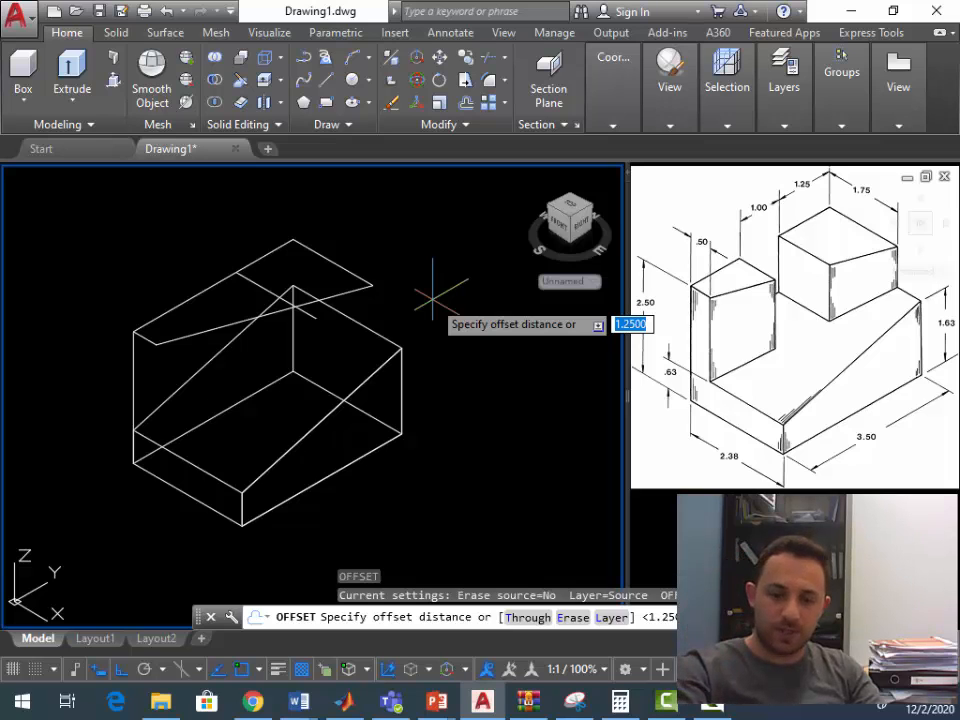
pyautogui.write('1')
pyautogui.press('Return')
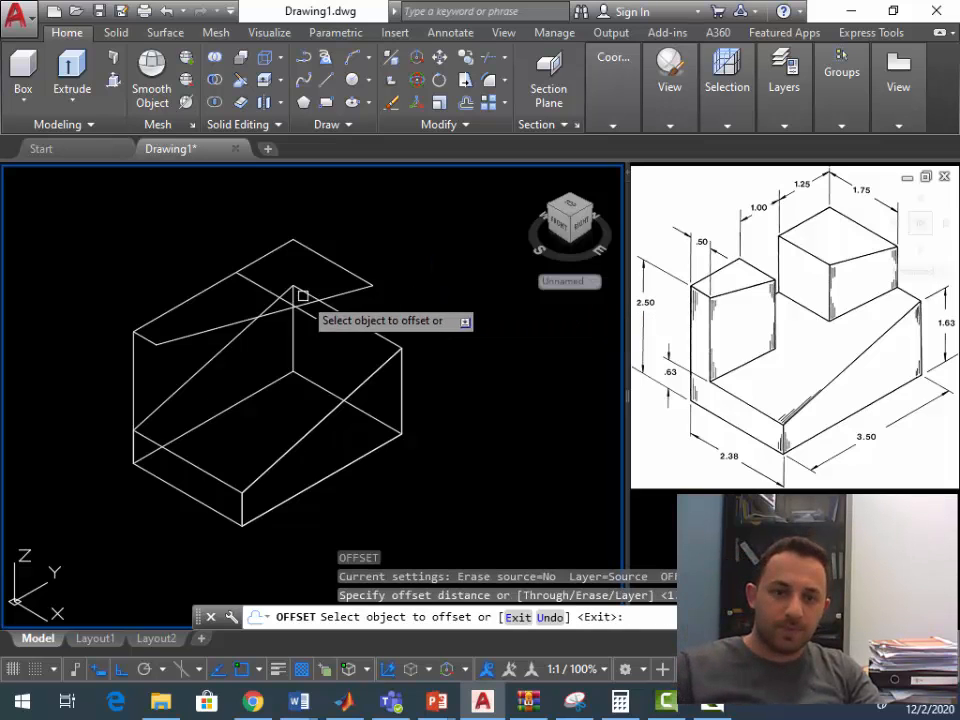
pyautogui.click(260, 286)
pyautogui.click(195, 314)
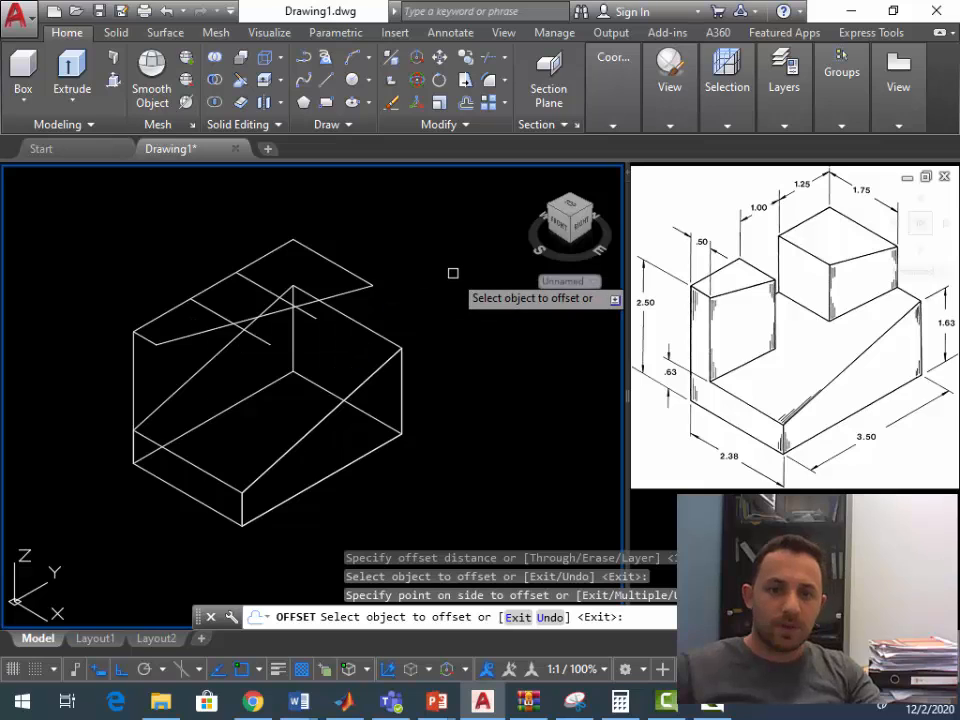
# Step: Trim the raised outline into two separate four-sided profiles and erase the vertical construction line at the wedge's low end
pyautogui.press('Escape')
pyautogui.write('tr')
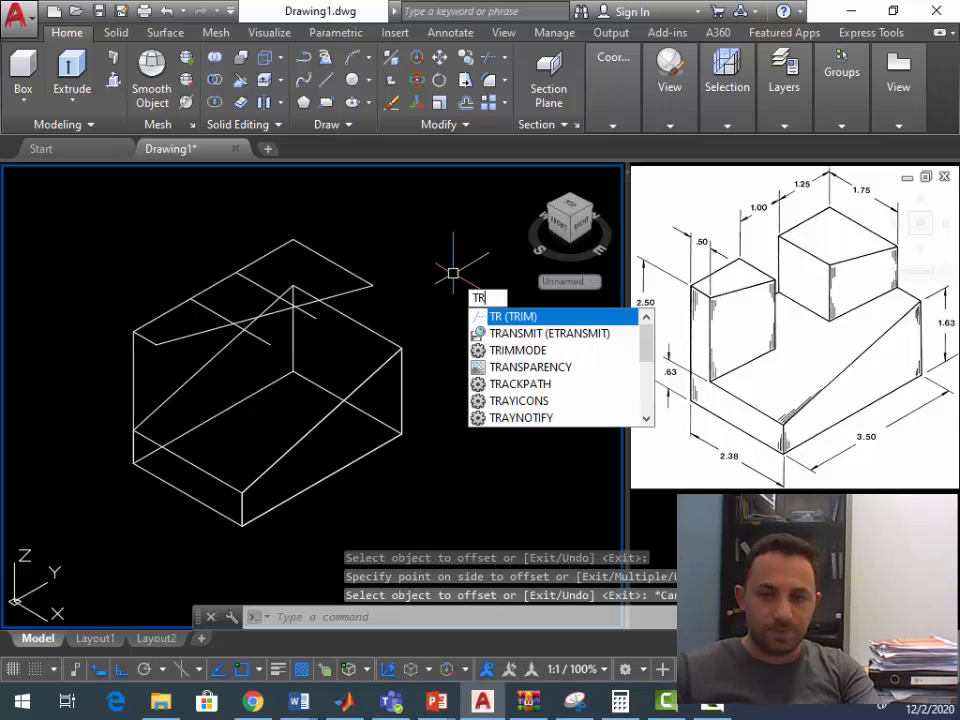
pyautogui.press('Return')
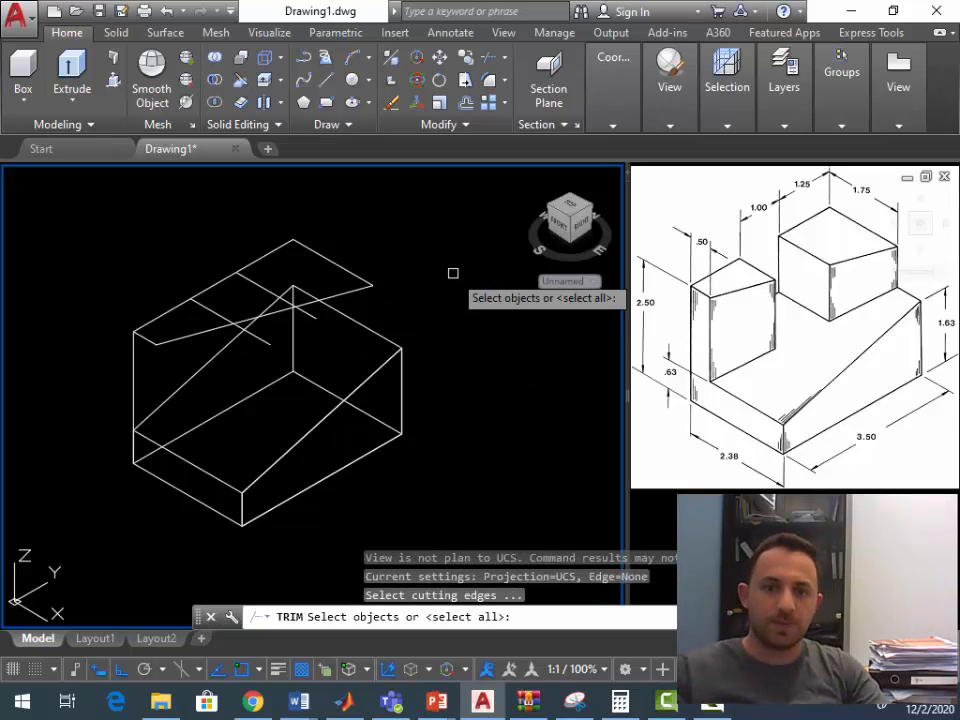
pyautogui.press('Return')
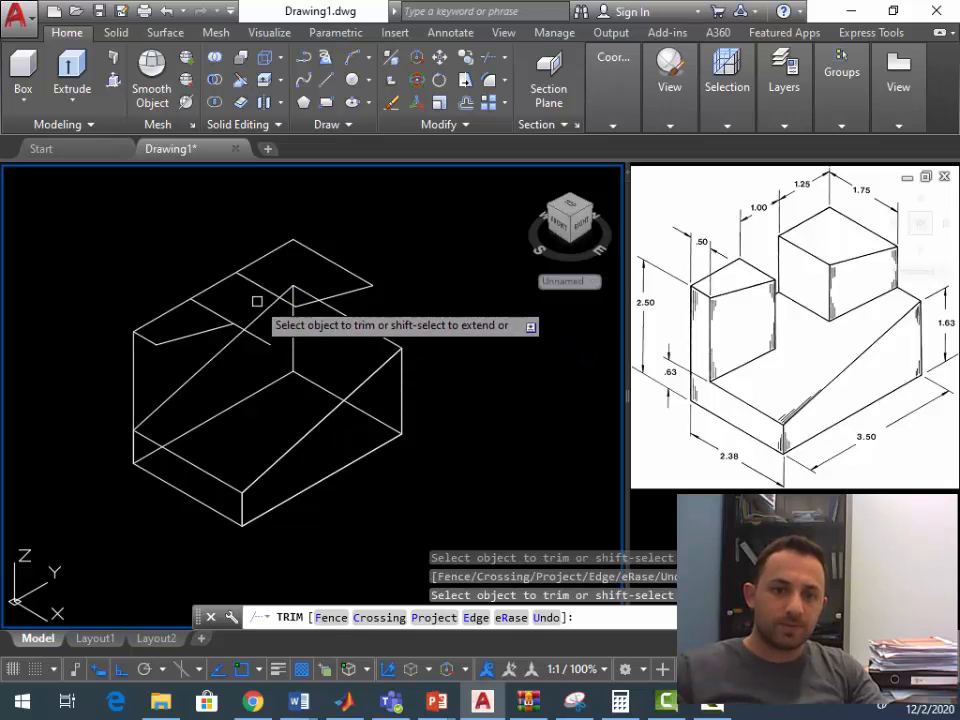
pyautogui.click(223, 281)
pyautogui.click(252, 339)
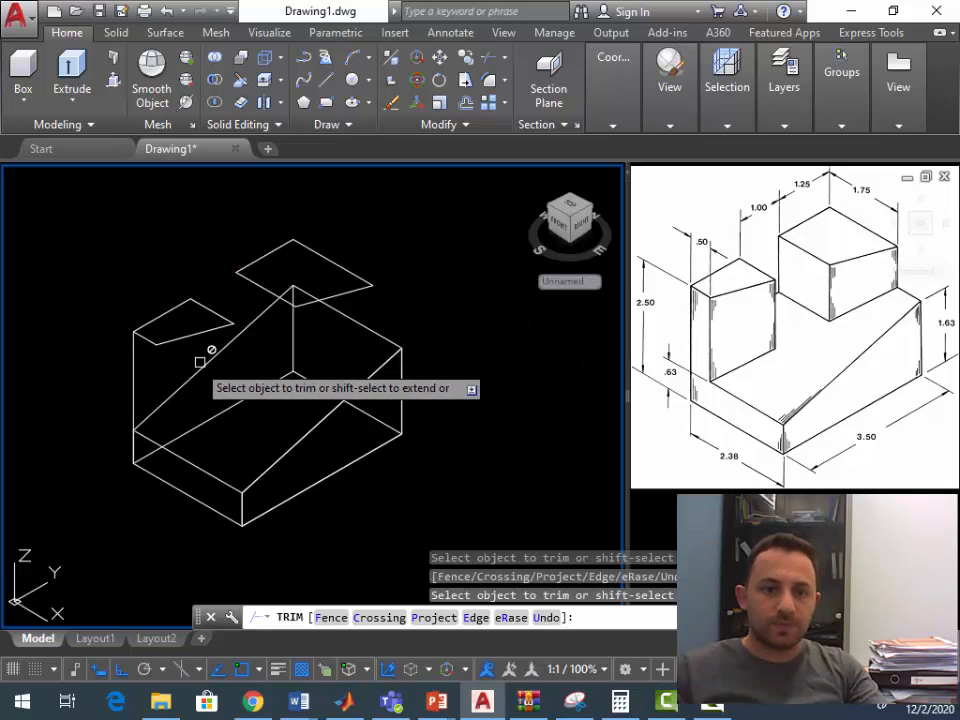
pyautogui.press('Escape')
pyautogui.click(133, 368)
pyautogui.press('Delete')
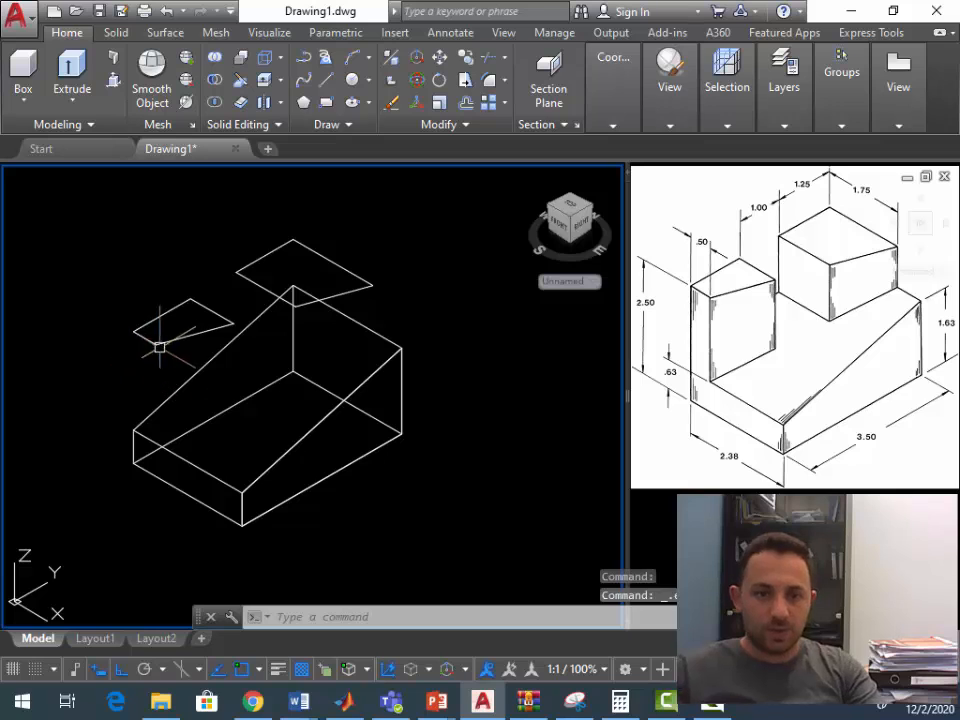
# Step: Join the four lines of the smaller raised profile into one closed polyline
pyautogui.click(221, 298)
pyautogui.click(128, 353)
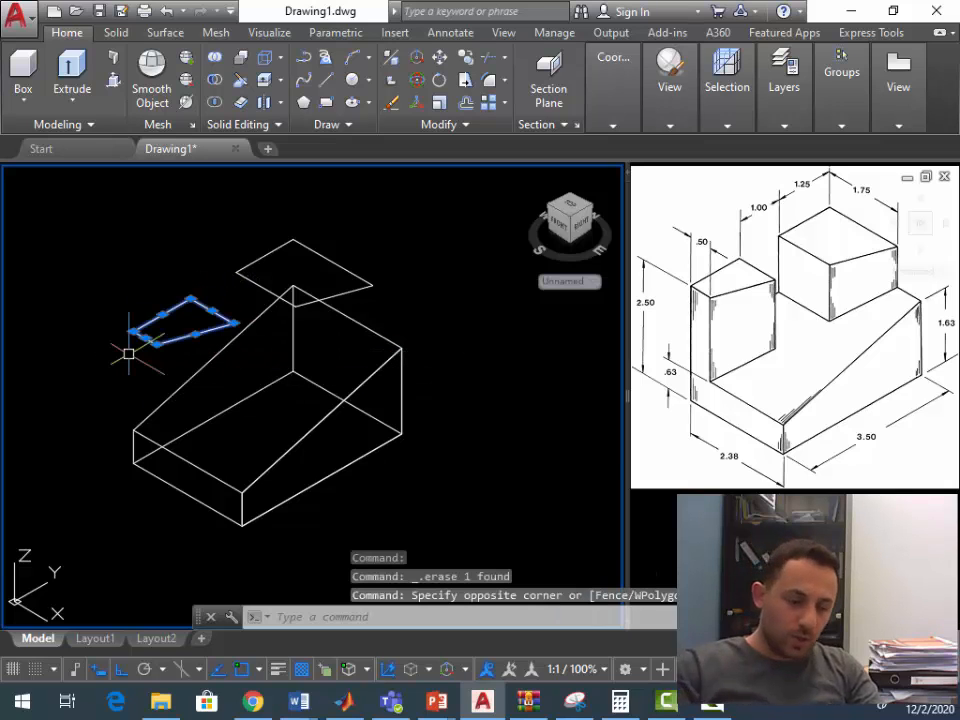
pyautogui.press('Return')
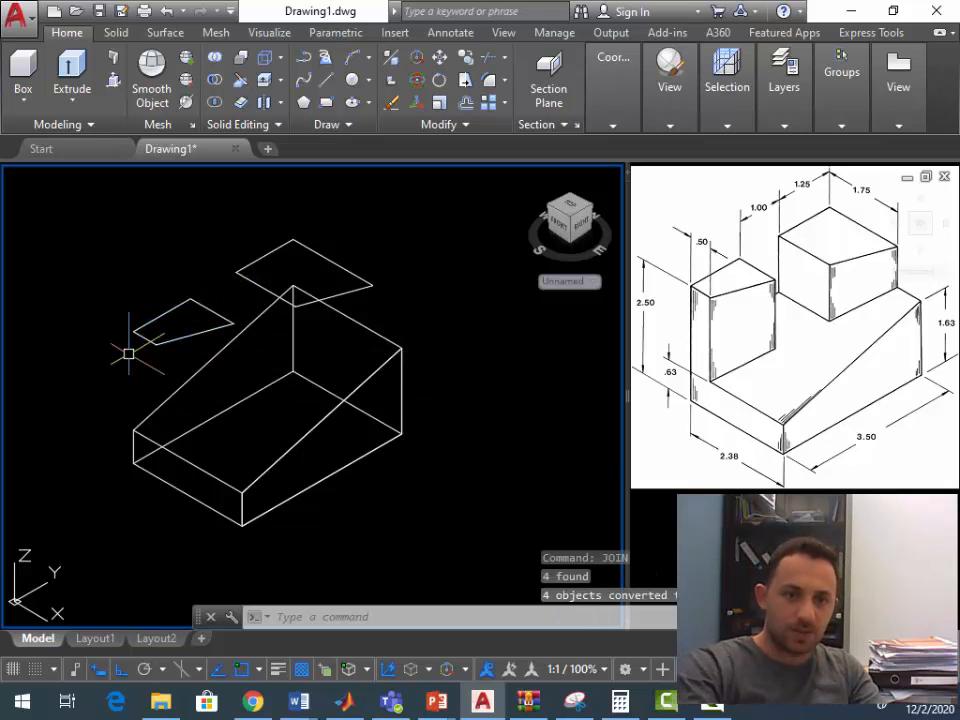
pyautogui.click(157, 344)
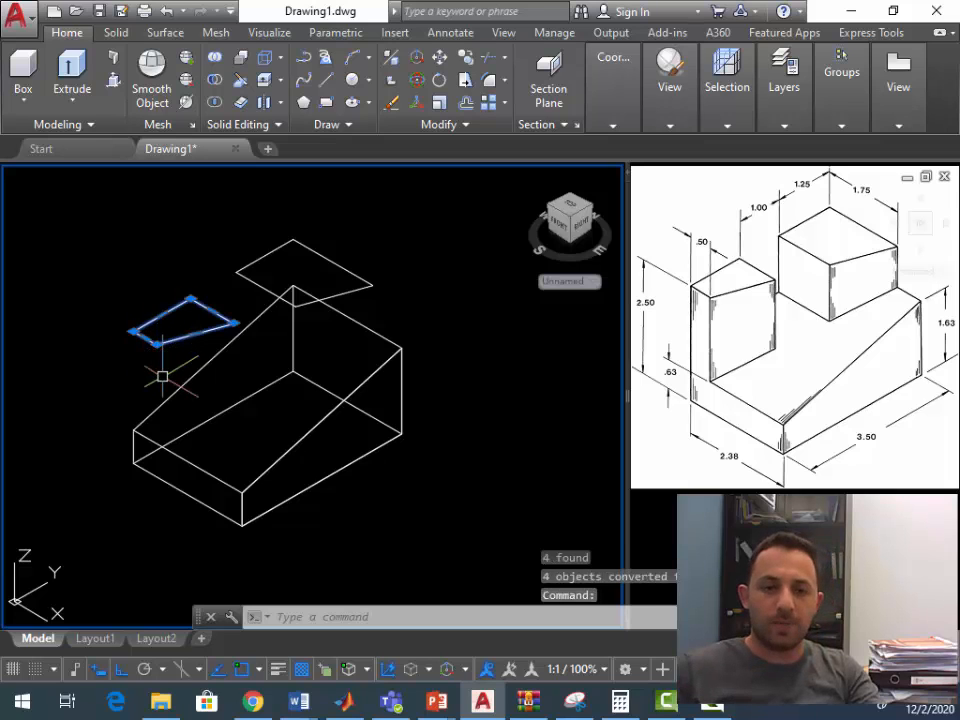
pyautogui.press('Escape')
# Step: Join the four lines of the larger raised profile into one closed polyline
pyautogui.click(326, 236)
pyautogui.click(255, 266)
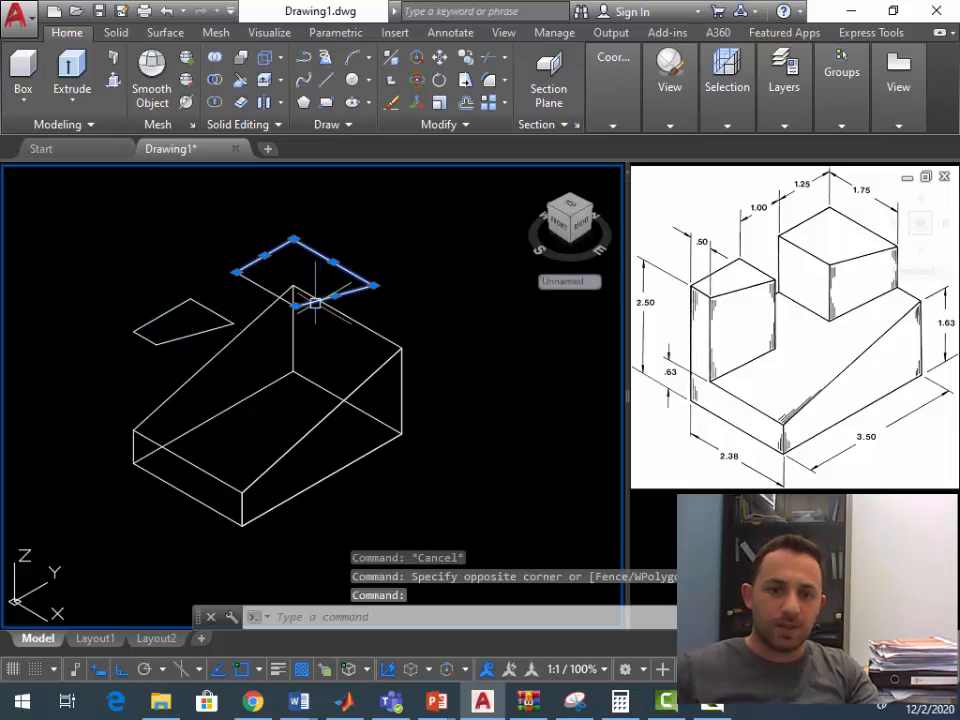
pyautogui.click(262, 291)
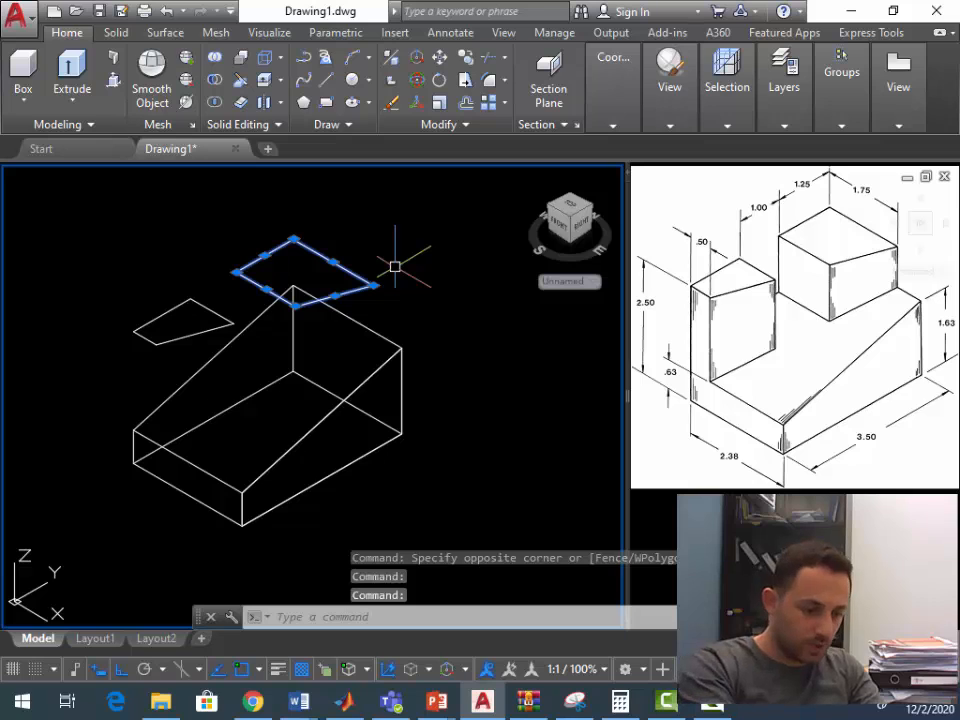
pyautogui.write('joi')
pyautogui.press('Return')
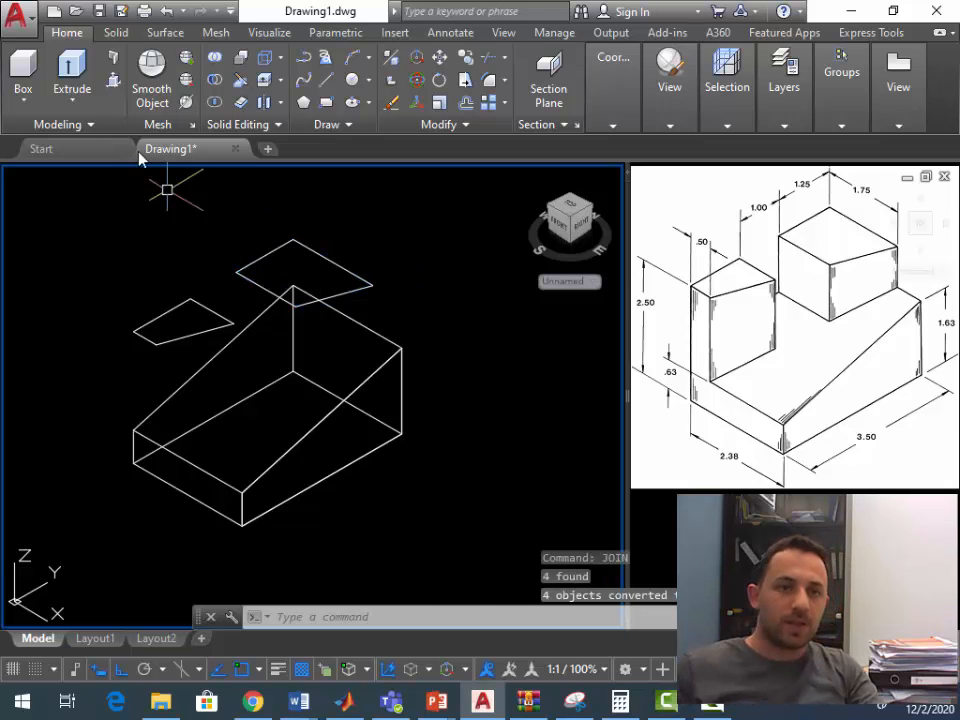
# Step: Extrude the smaller raised profile downward 2.5 as a solid, ending at the wedge's bottom corner
pyautogui.click(71, 75)
pyautogui.click(165, 339)
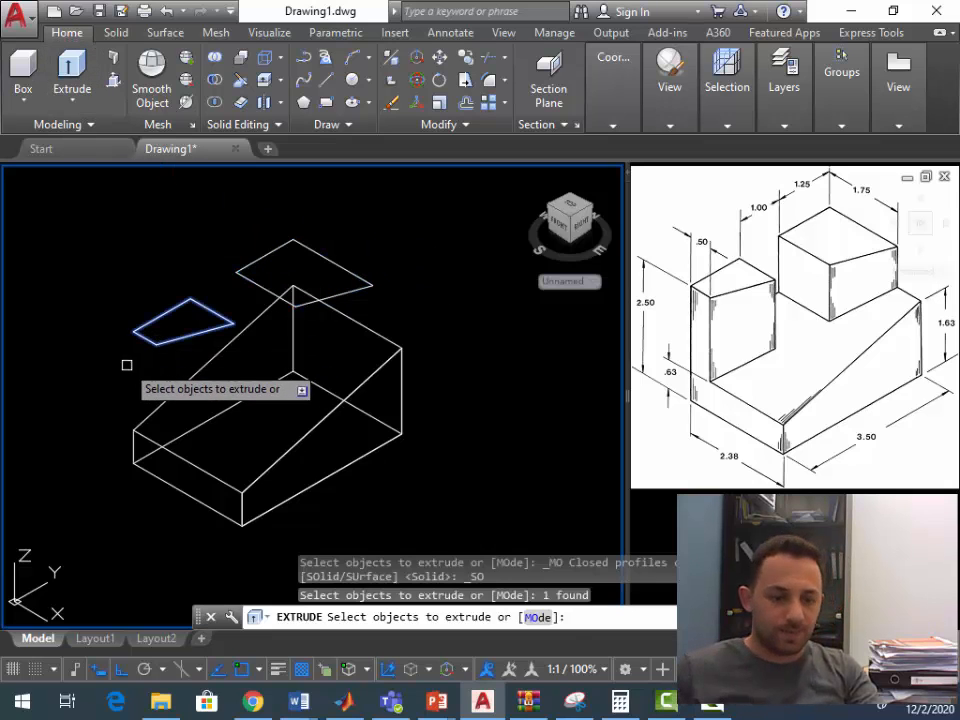
pyautogui.press('Return')
pyautogui.click(122, 457)
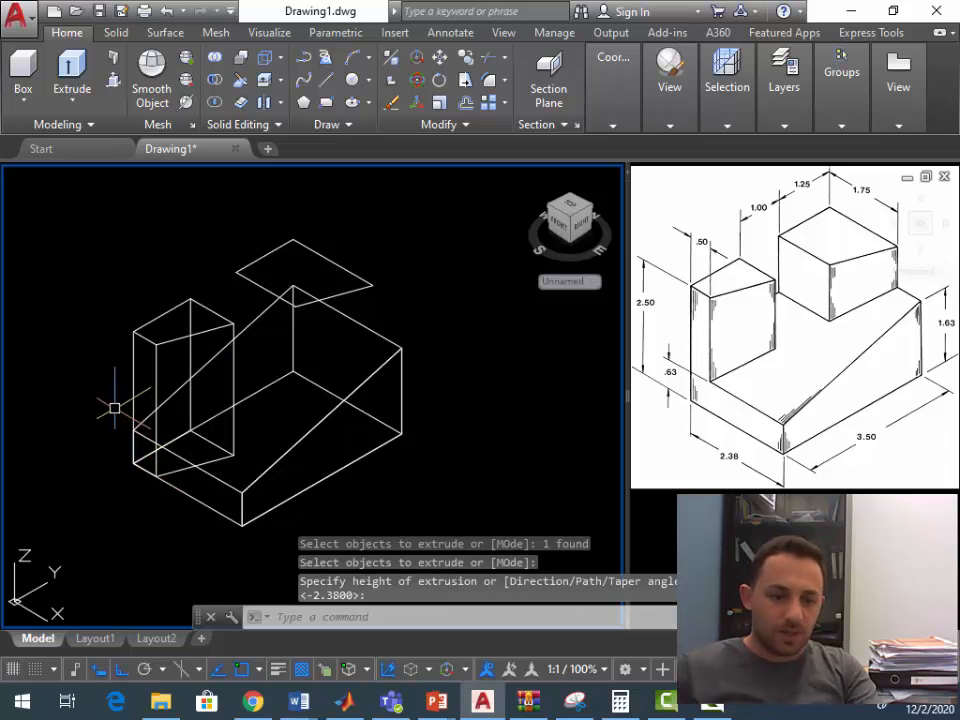
# Step: Extrude the larger raised profile downward 2.5 as a solid, ending at the wedge's bottom back corner
pyautogui.press('Return')
pyautogui.click(261, 290)
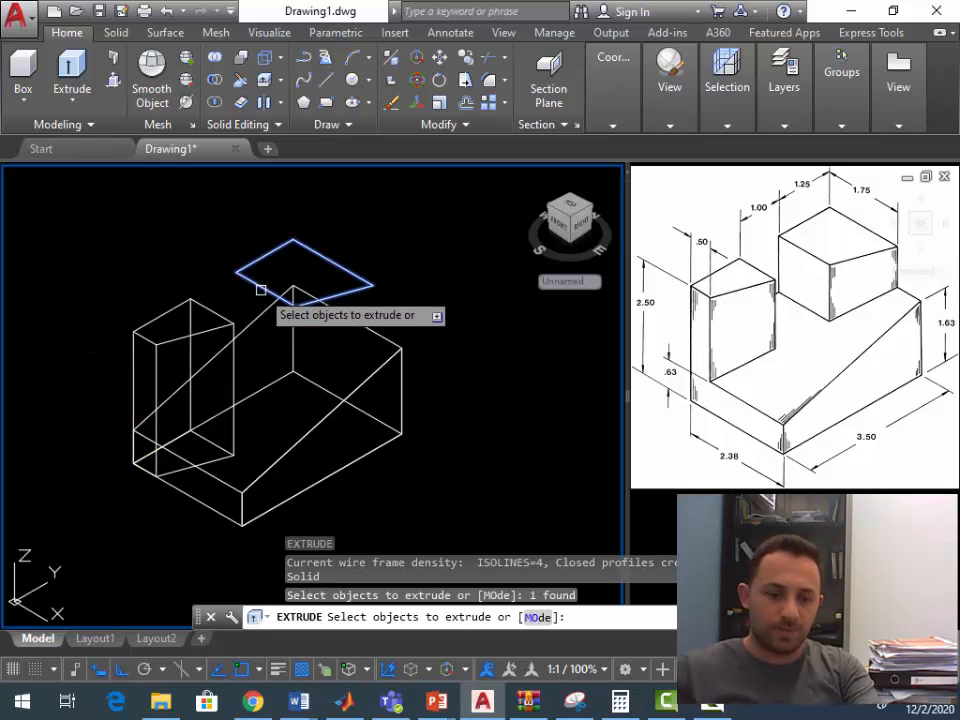
pyautogui.press('Return')
pyautogui.click(297, 375)
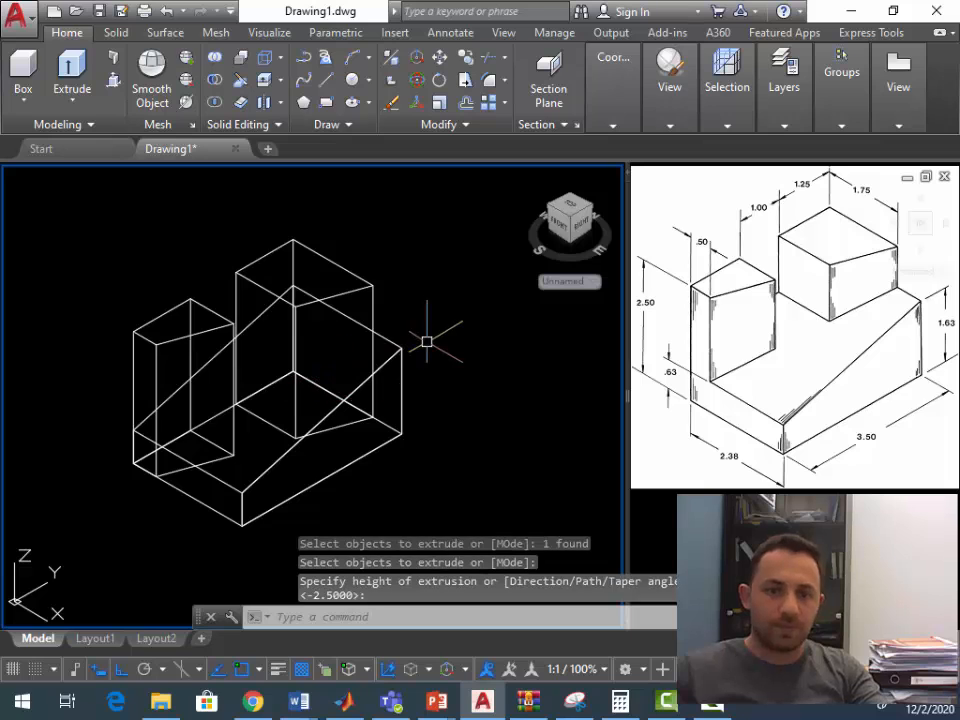
pyautogui.press('Escape')
# Step: Display the model in the Shaded visual style
pyautogui.click(669, 118)
pyautogui.click(640, 146)
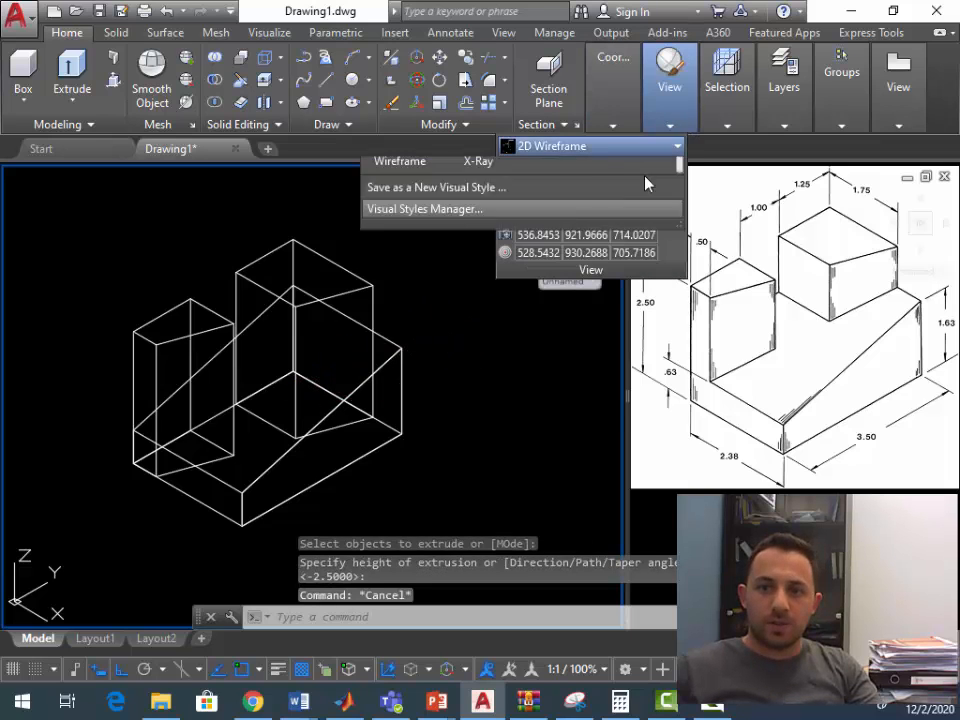
pyautogui.click(398, 238)
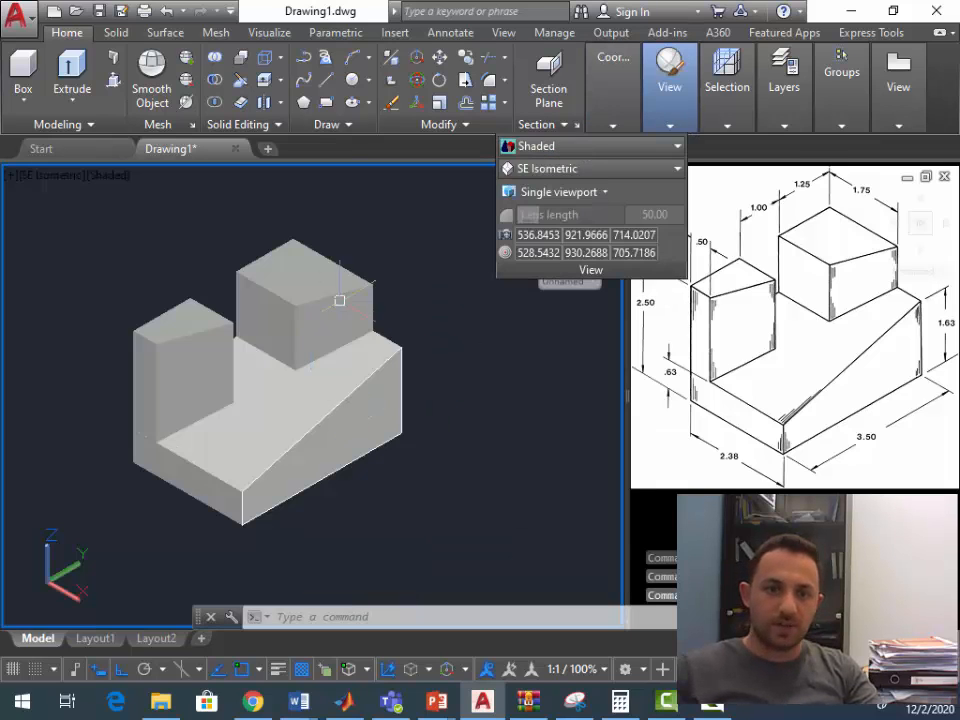
pyautogui.moveTo(433, 360); pyautogui.dragTo(455, 384, button='middle')
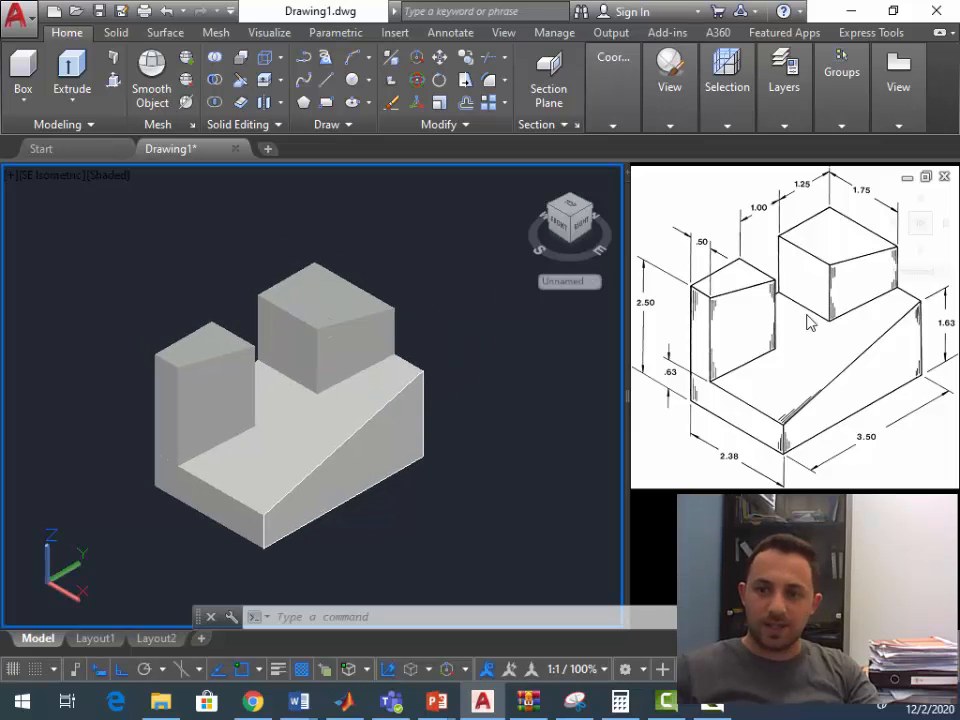
# Step: Set the visual style to Shades of Gray and check whether the large block and the wedge are separate solids
pyautogui.click(671, 118)
pyautogui.click(670, 146)
pyautogui.click(557, 255)
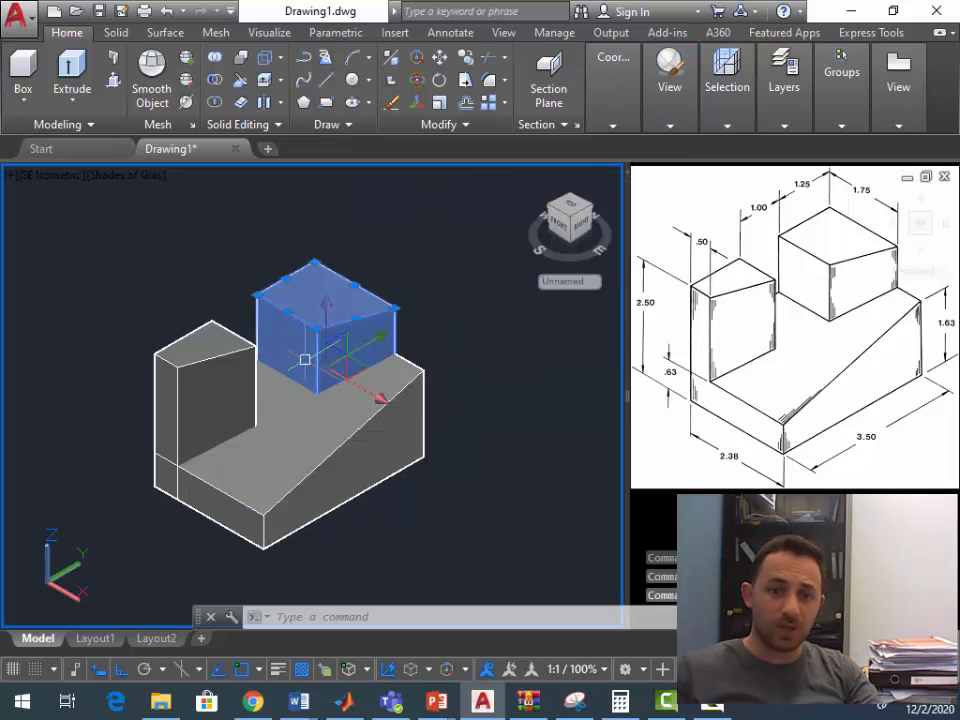
pyautogui.click(317, 442)
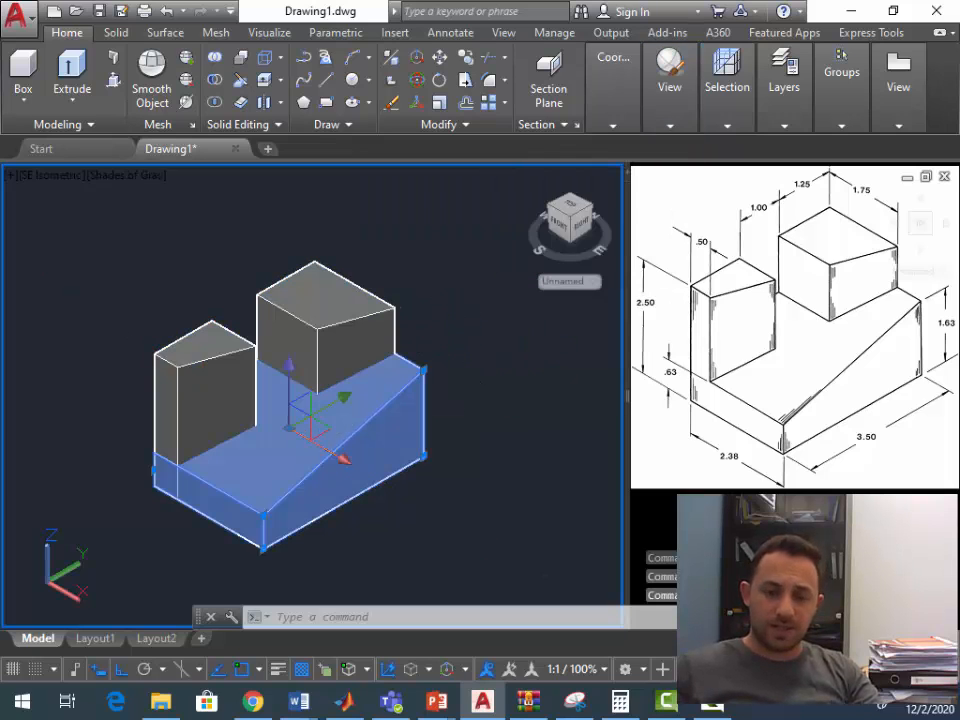
pyautogui.press('Escape')
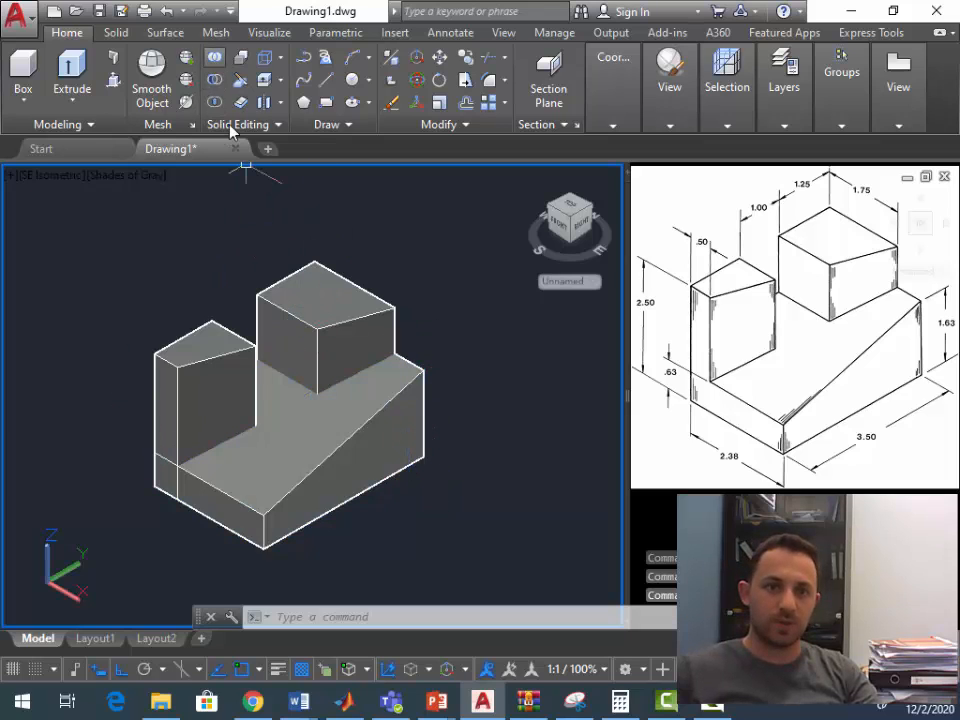
# Step: Union the wedge base and the two raised blocks into a single solid
pyautogui.click(214, 58)
pyautogui.click(400, 256)
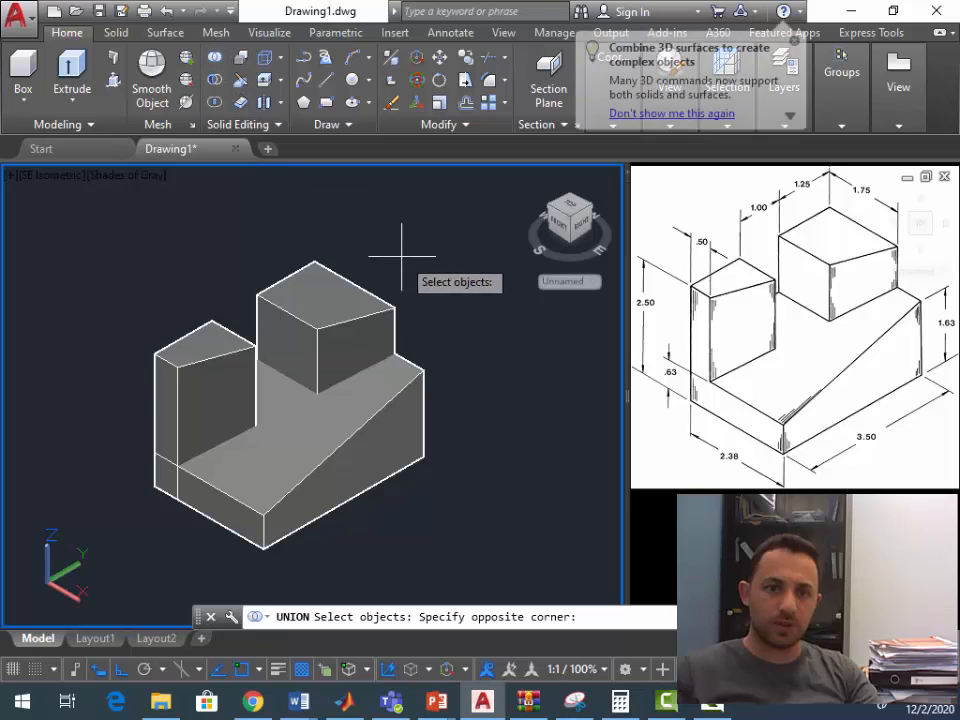
pyautogui.click(161, 541)
pyautogui.press('Return')
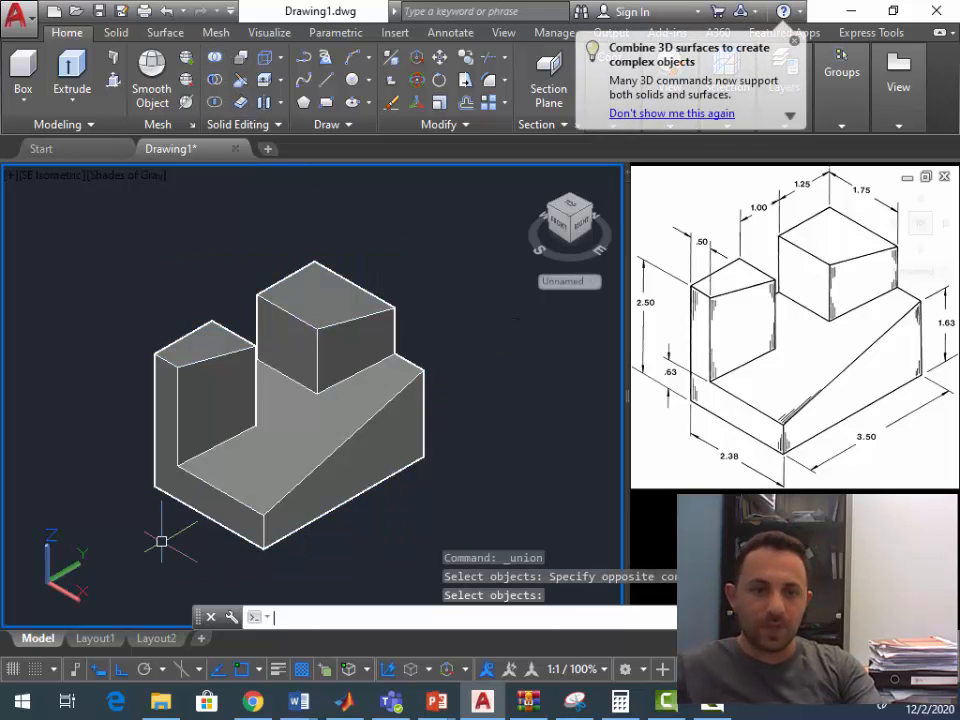
# Step: Move the united solid along Y, clear of the wedge's leftover profile lines
pyautogui.moveTo(274, 452); pyautogui.dragTo(217, 444, button='middle')
pyautogui.write('mov')
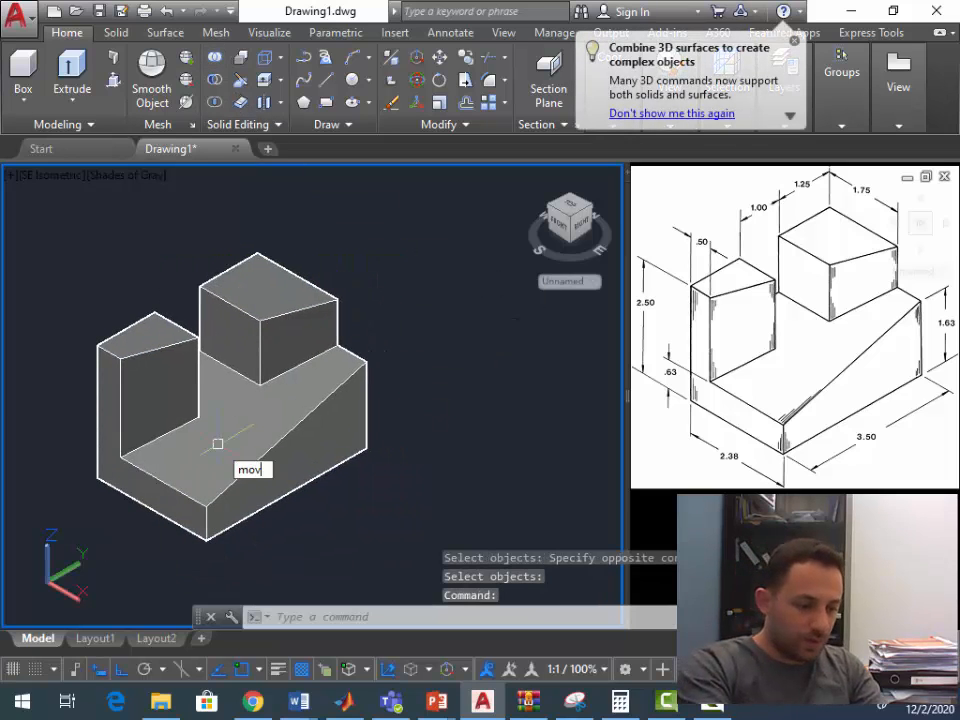
pyautogui.press('Return')
pyautogui.click(217, 443)
pyautogui.press('Return')
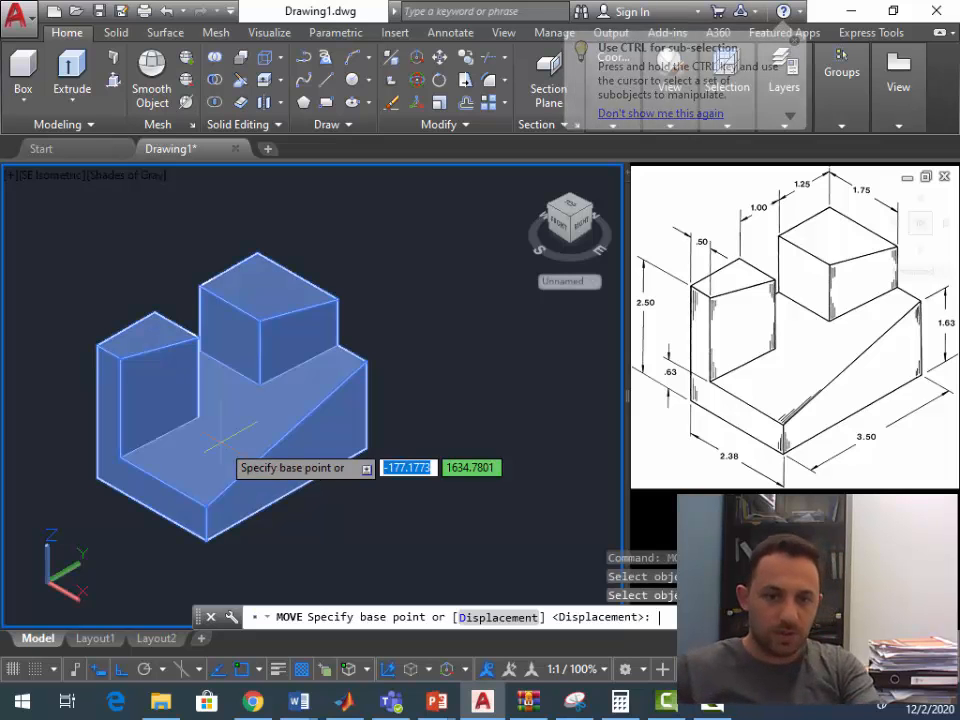
pyautogui.click(284, 425)
pyautogui.click(535, 306)
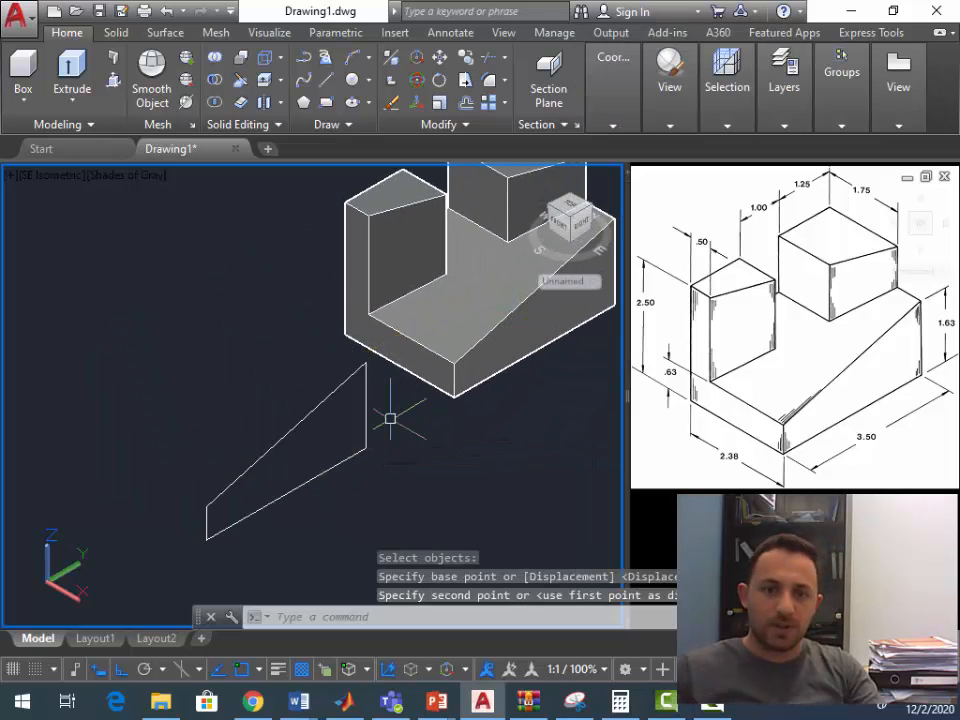
# Step: Erase the four leftover profile lines of the wedge
pyautogui.click(392, 418)
pyautogui.click(167, 563)
pyautogui.press('Delete')
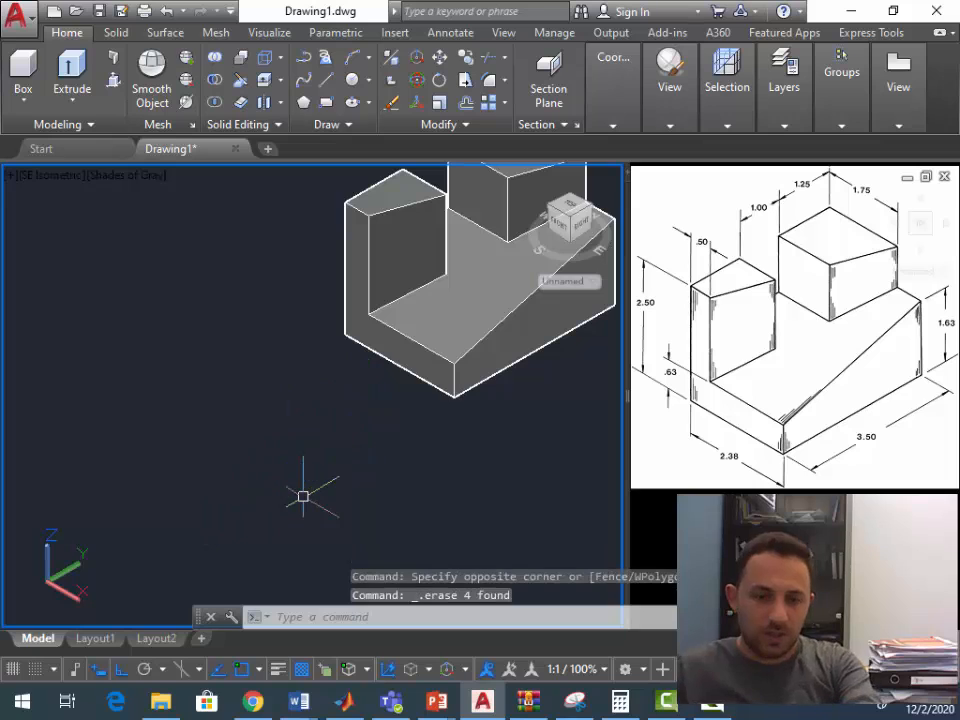
pyautogui.moveTo(399, 414); pyautogui.dragTo(360, 470, button='middle')
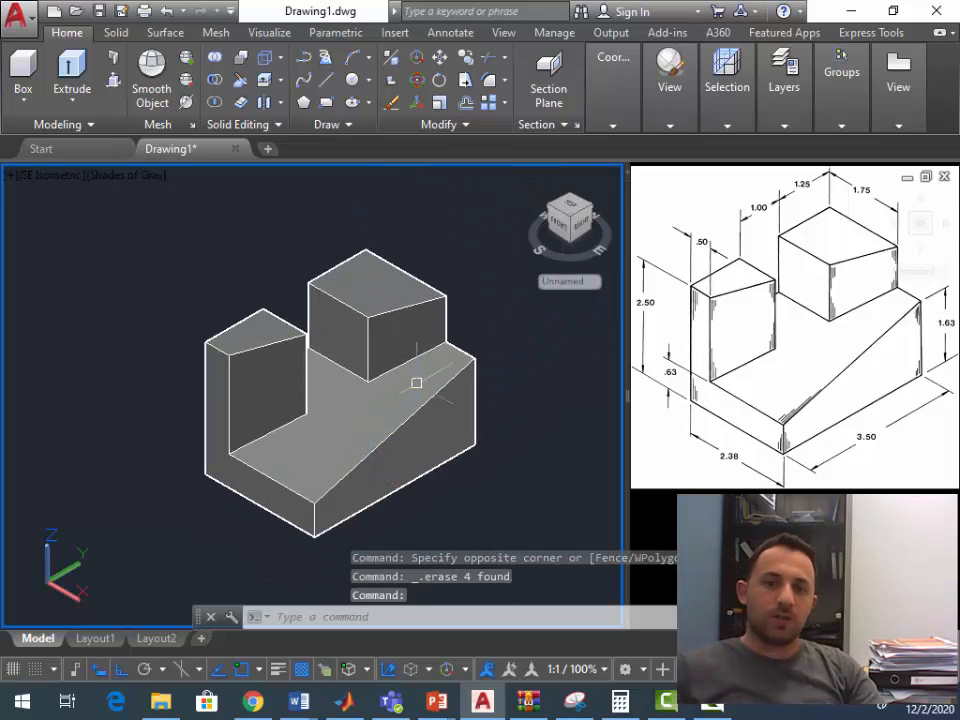
# Step: Open the choice of visual styles for the model view
pyautogui.click(669, 125)
pyautogui.click(672, 146)
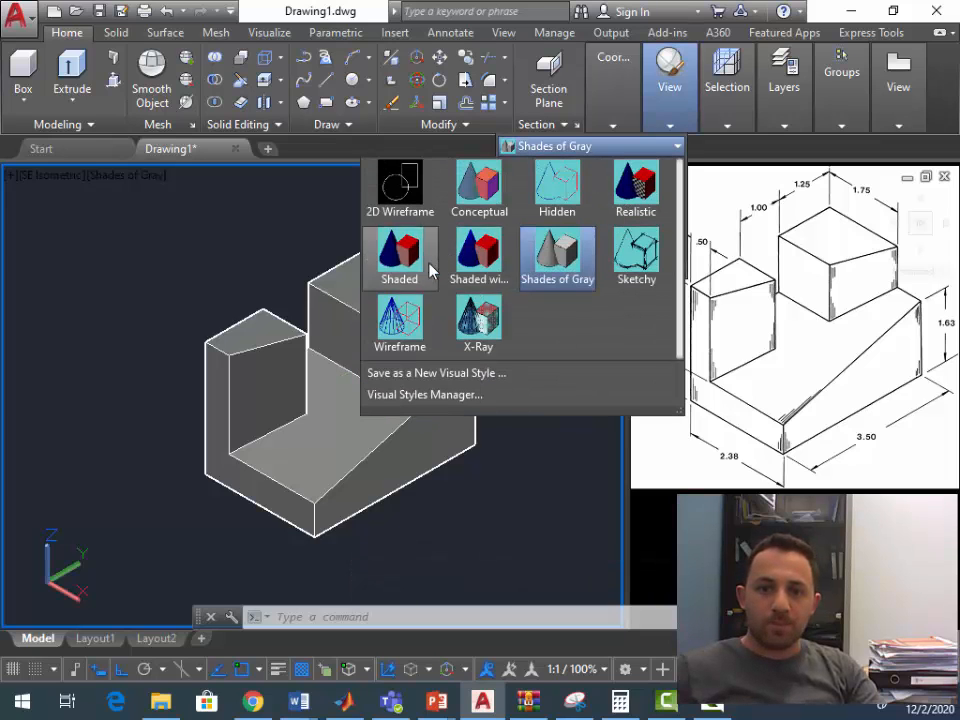